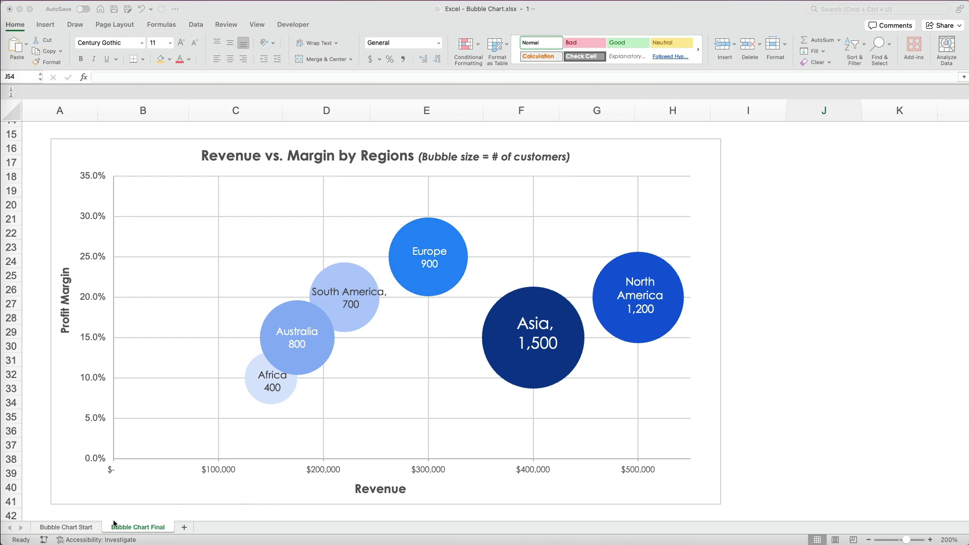
On the Bubble Chart Start sheet, enter Horizontal Axis, Vertical Axis, Bubble Size in C5:E5
left_click(83, 526)
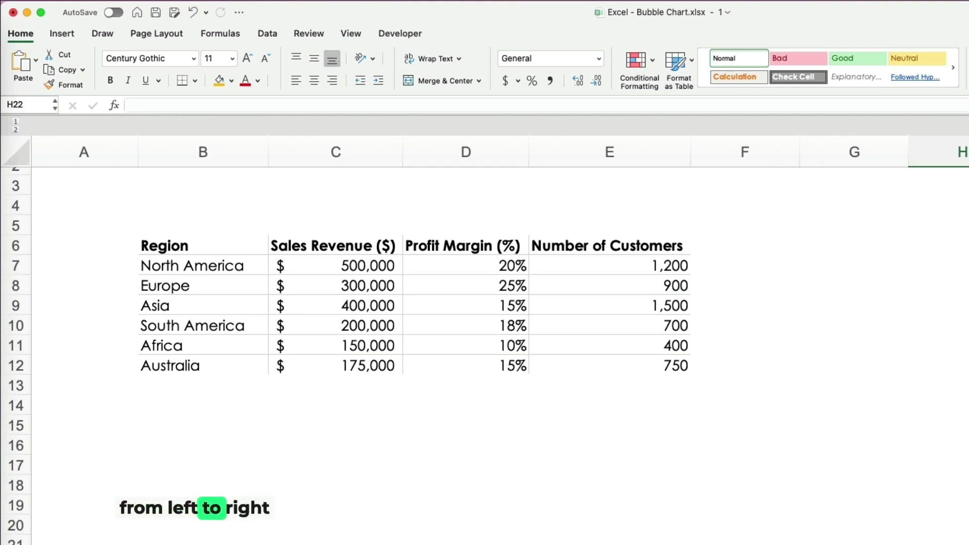
left_click(336, 225)
type("Horizo")
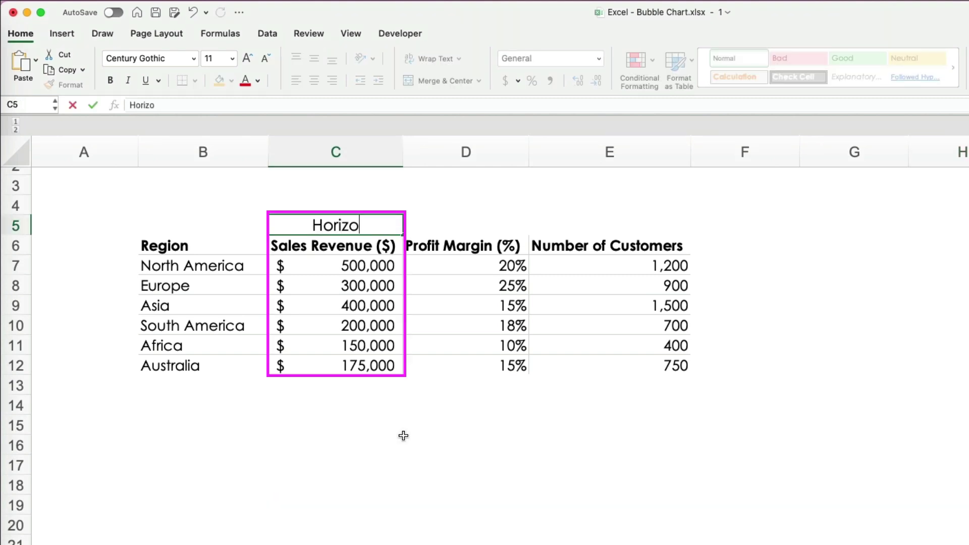
type("ntal Axis")
key("Tab")
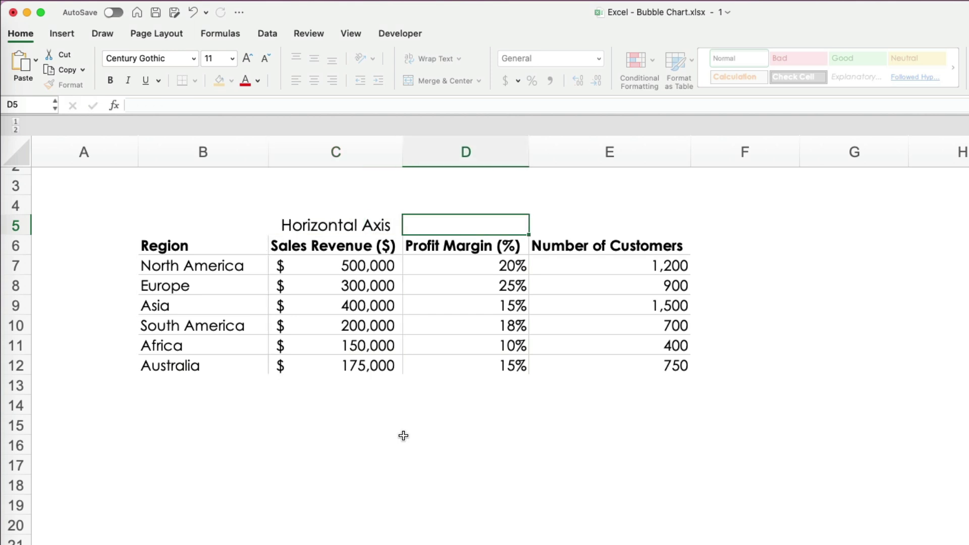
type("Vertical ")
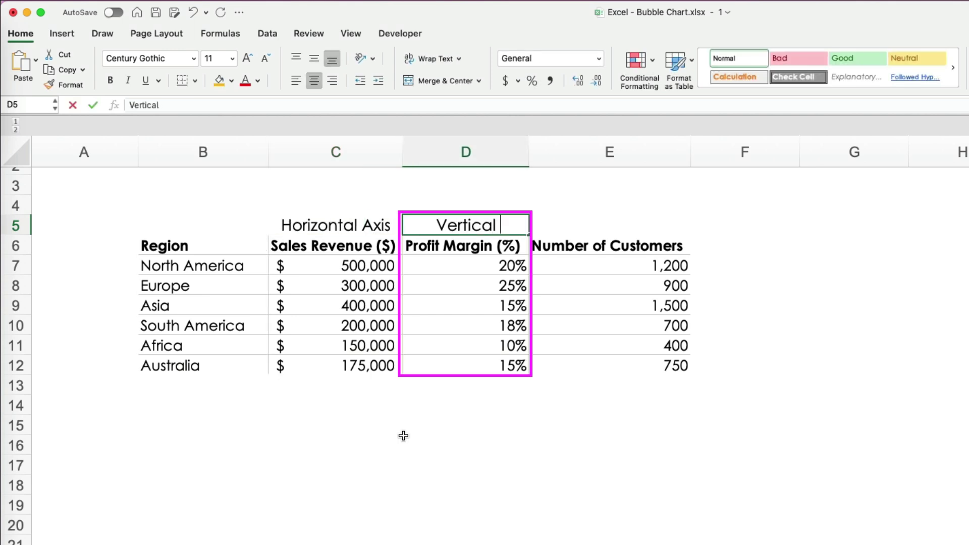
type("Axis")
key("Tab")
type("Bu")
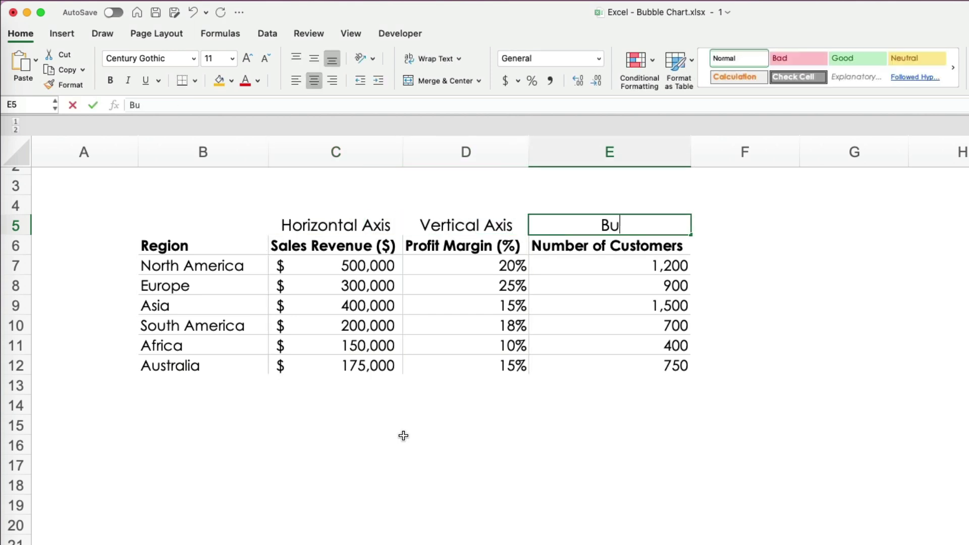
type("bble Size")
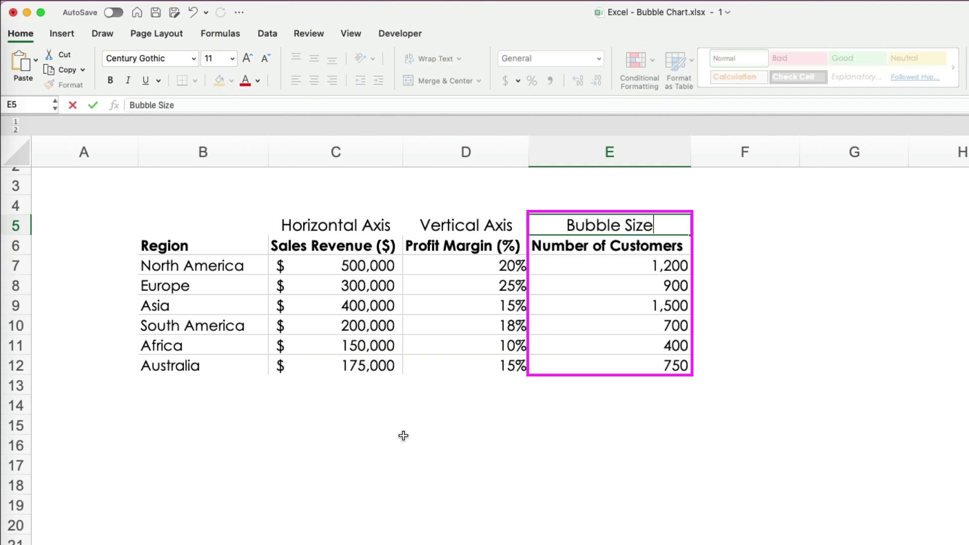
key("Return")
Enter X-Axis and Y-Axis in C4:D4 above the revenue and margin columns
left_click(363, 207)
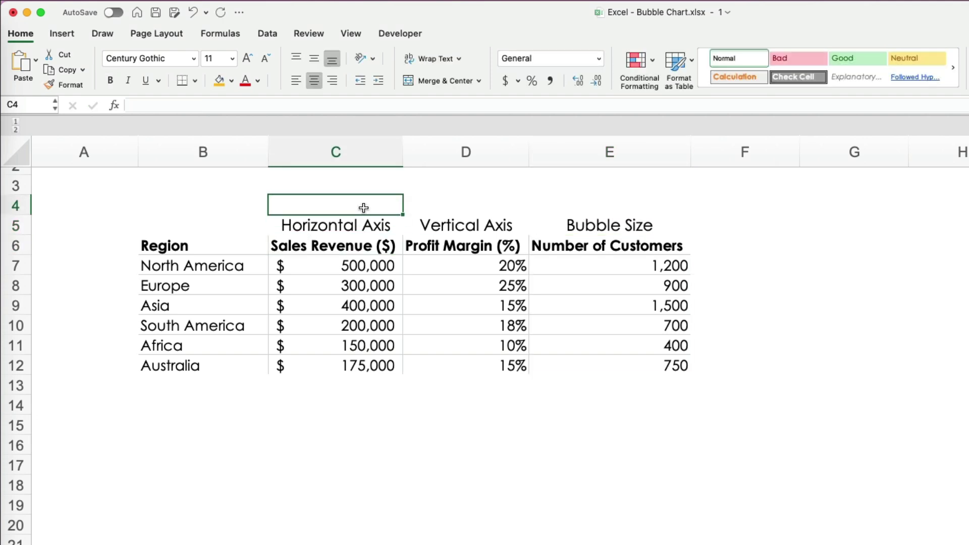
type("X-Axis")
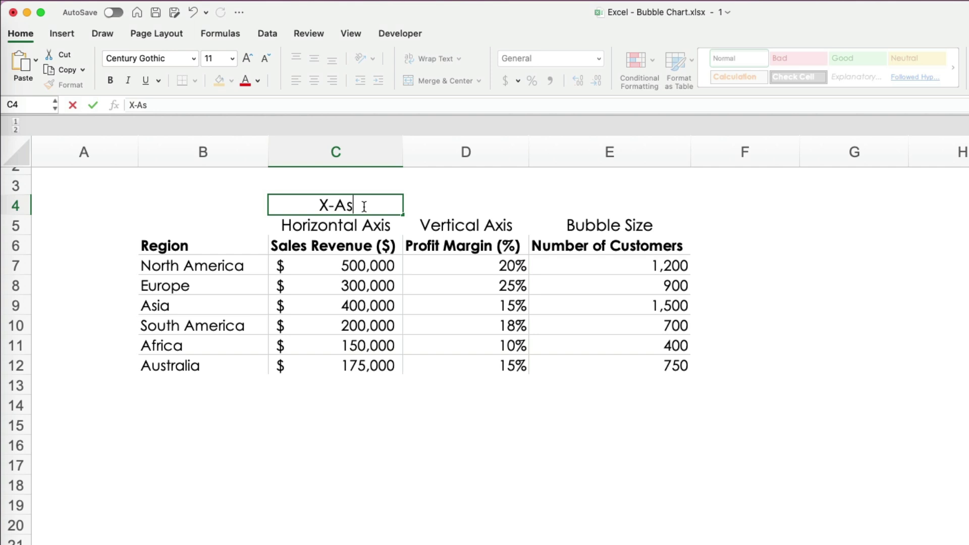
key("Tab")
type("Y-Axis")
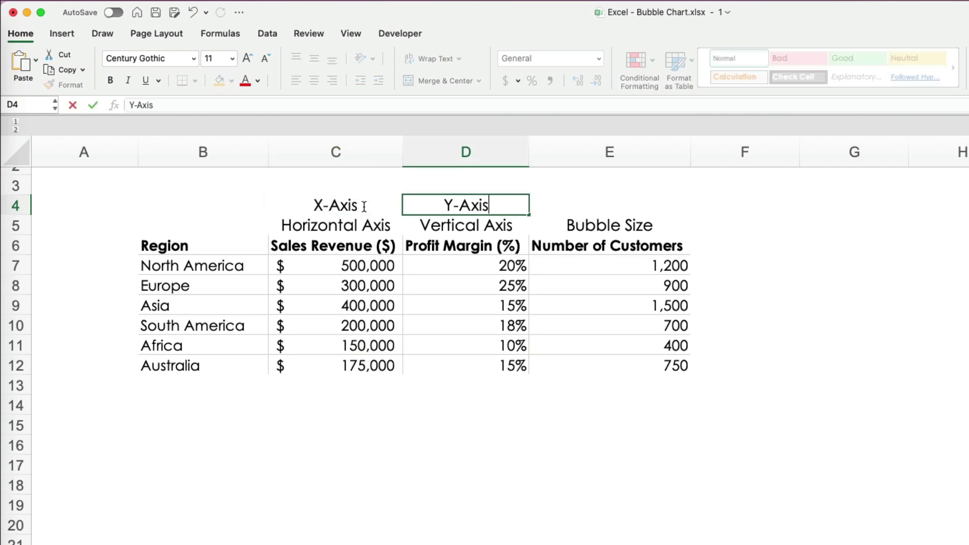
key("Return")
left_click(783, 452)
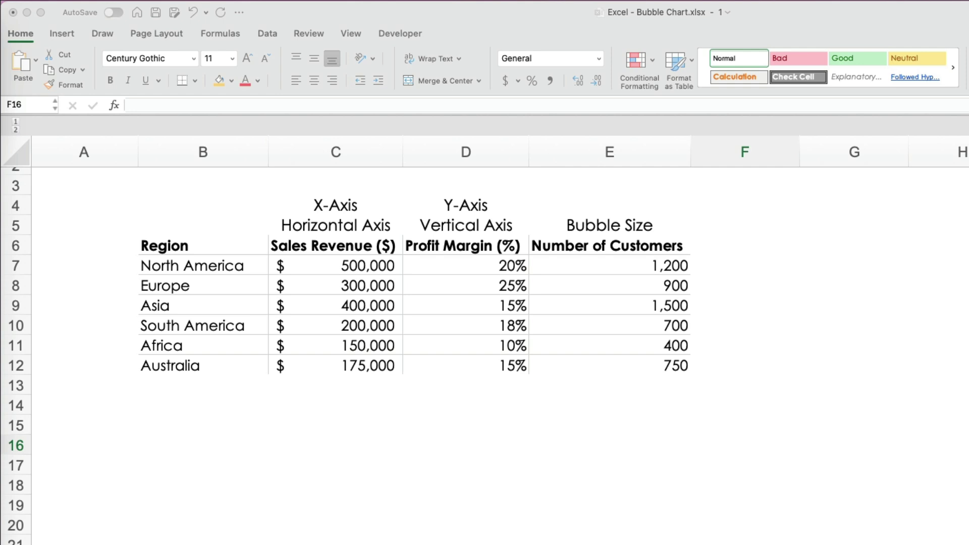
Select C7:E12 and insert a plain Bubble chart from Insert's Scatter/Bubble charts
left_click(351, 266)
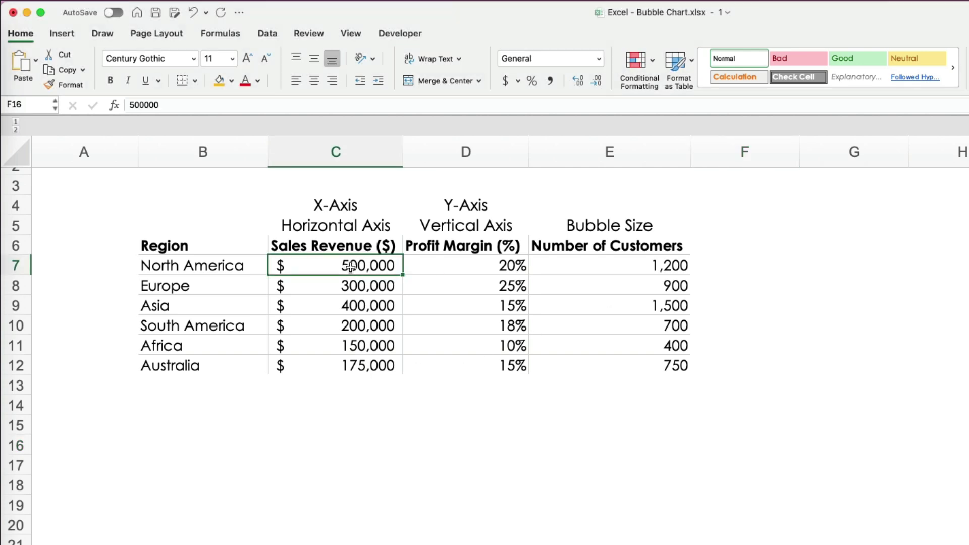
left_click_drag(351, 266, 609, 367)
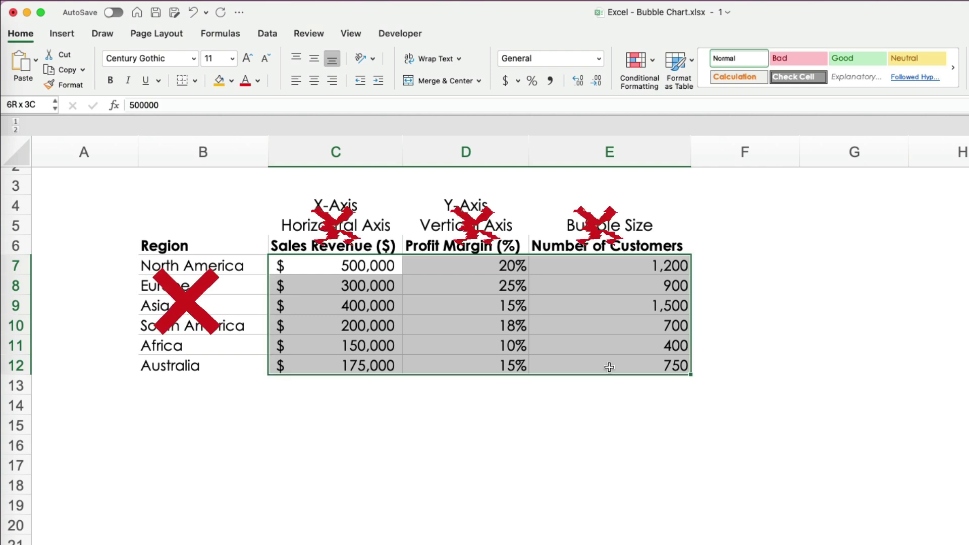
left_click_drag(609, 367, 610, 369)
left_click(75, 35)
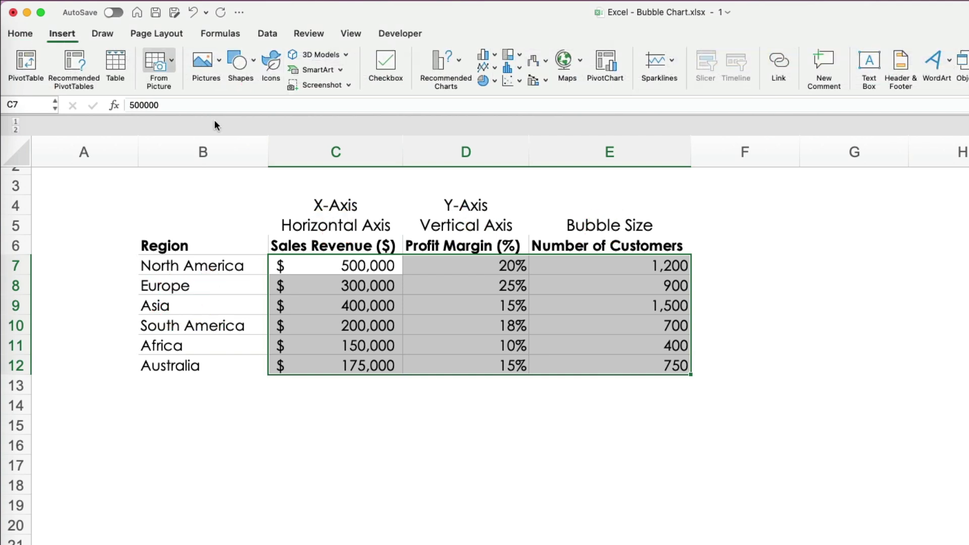
left_click(516, 81)
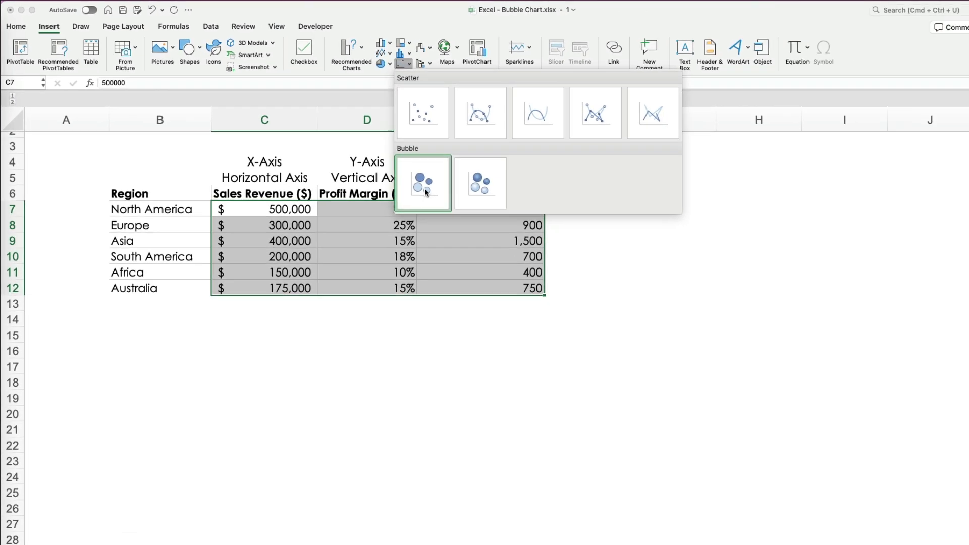
left_click(536, 241)
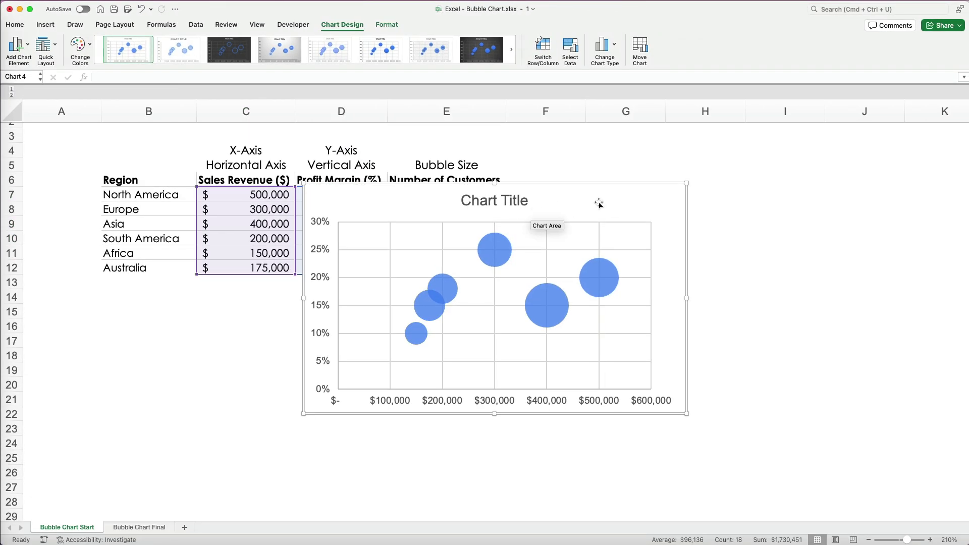
Drag the chart below the data table, undoing an accidental resize to 5.87 by 3.77 inches
left_click_drag(601, 202, 402, 302)
scroll(402, 302, "down", 5)
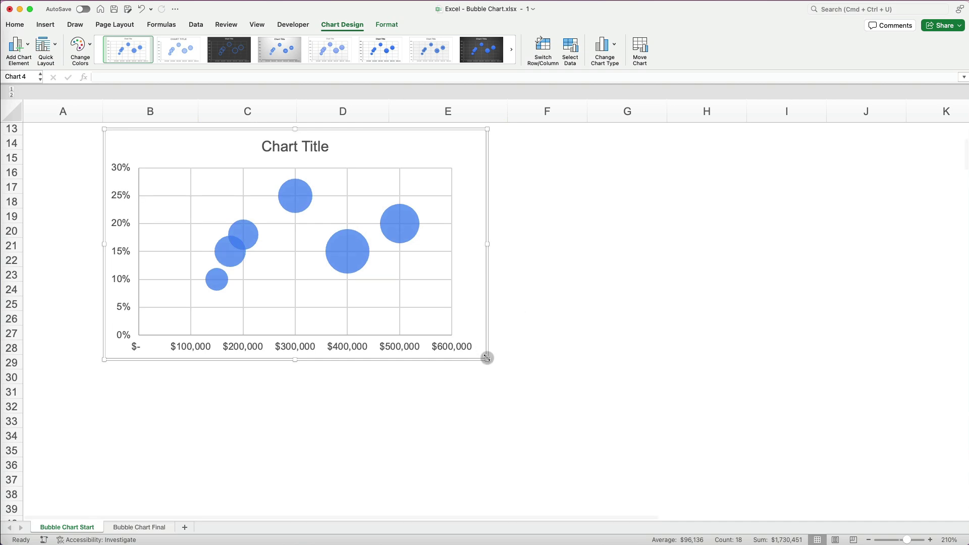
left_click_drag(486, 358, 552, 415)
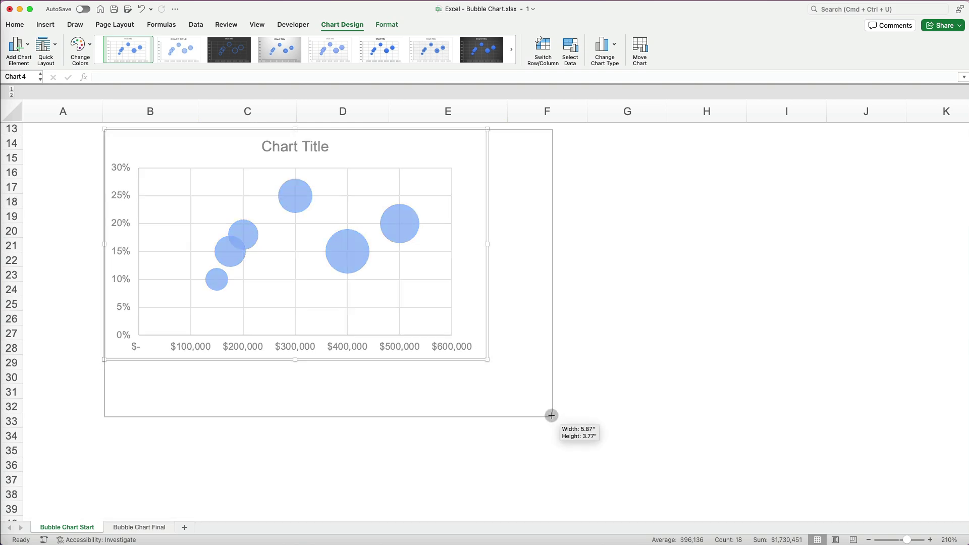
left_click_drag(551, 415, 552, 416)
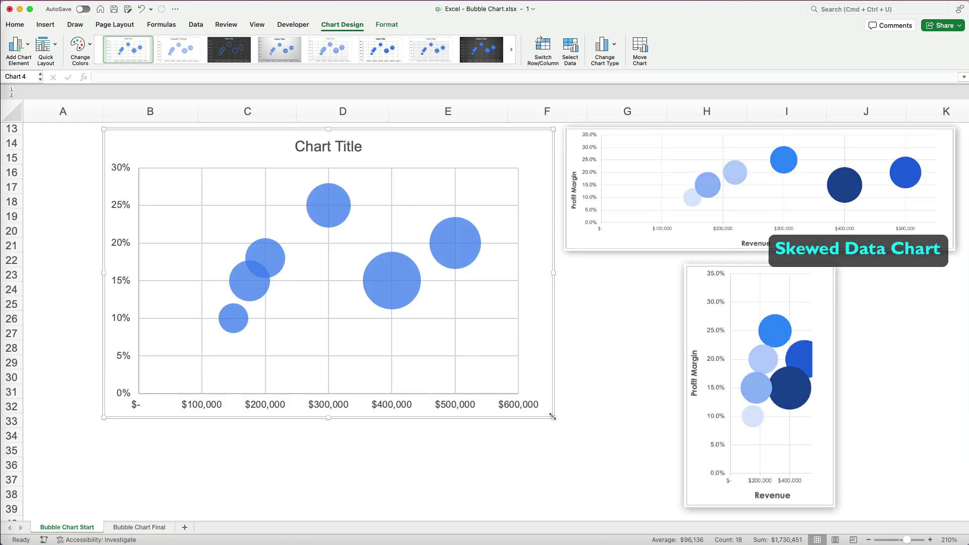
key("super+z")
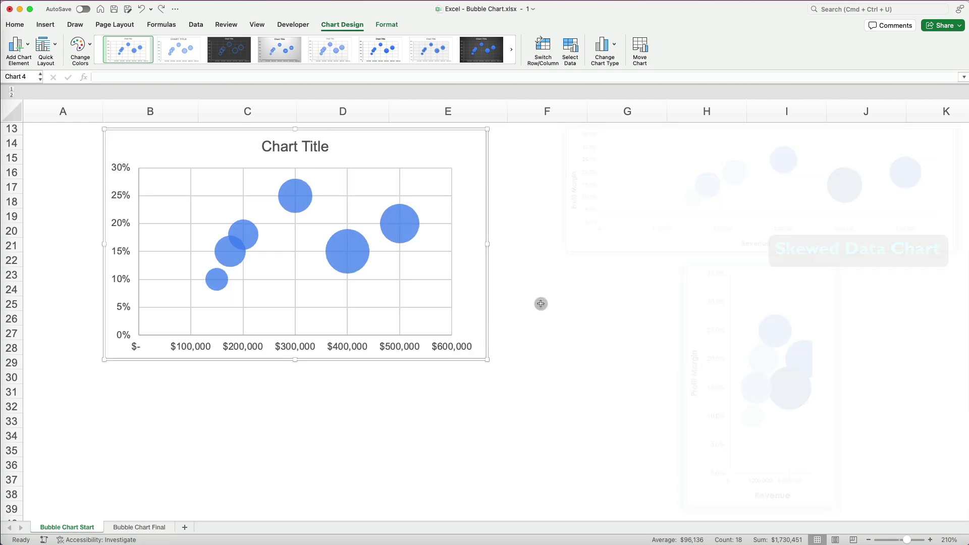
Lock the chart's aspect ratio and set its height to 4.4 inches, giving 7.33 inches wide
left_click(541, 303)
double_click(460, 150)
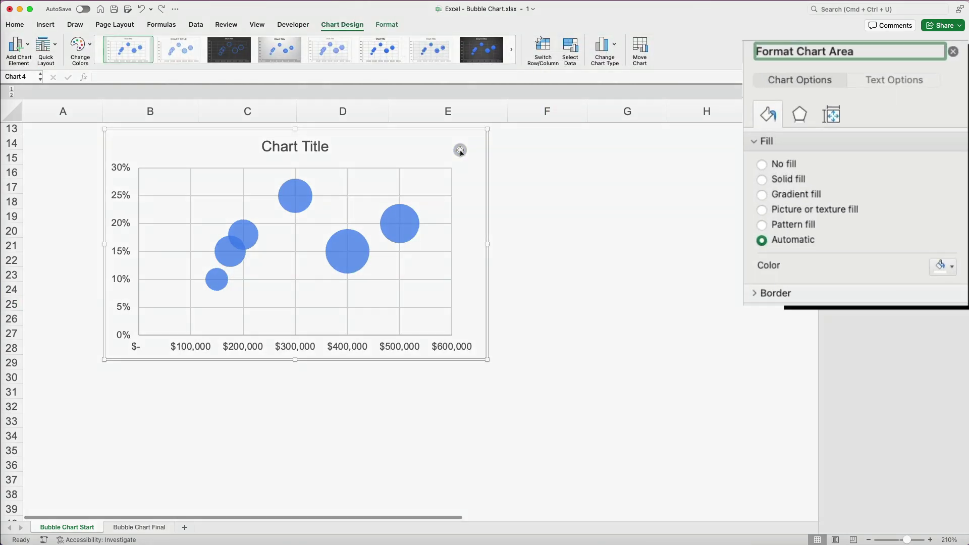
left_click(830, 116)
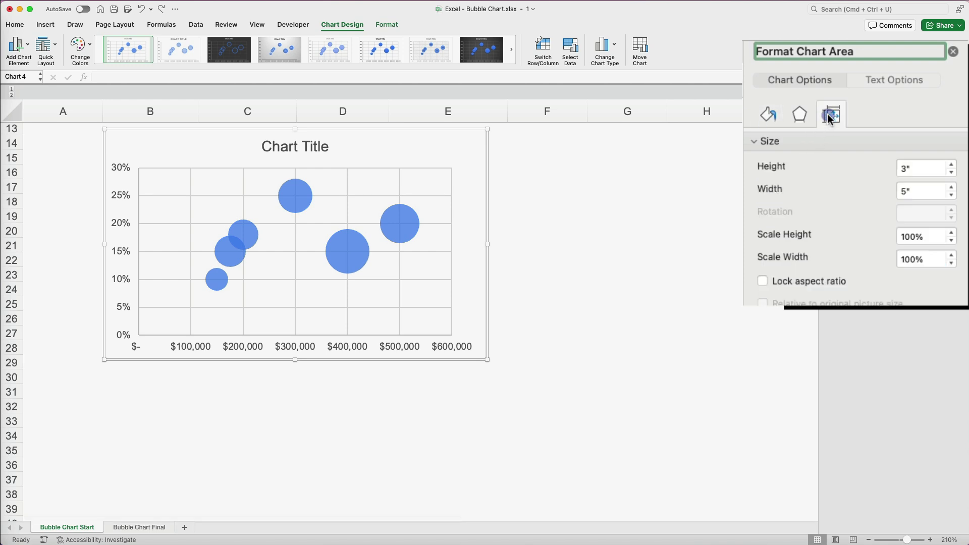
left_click(783, 280)
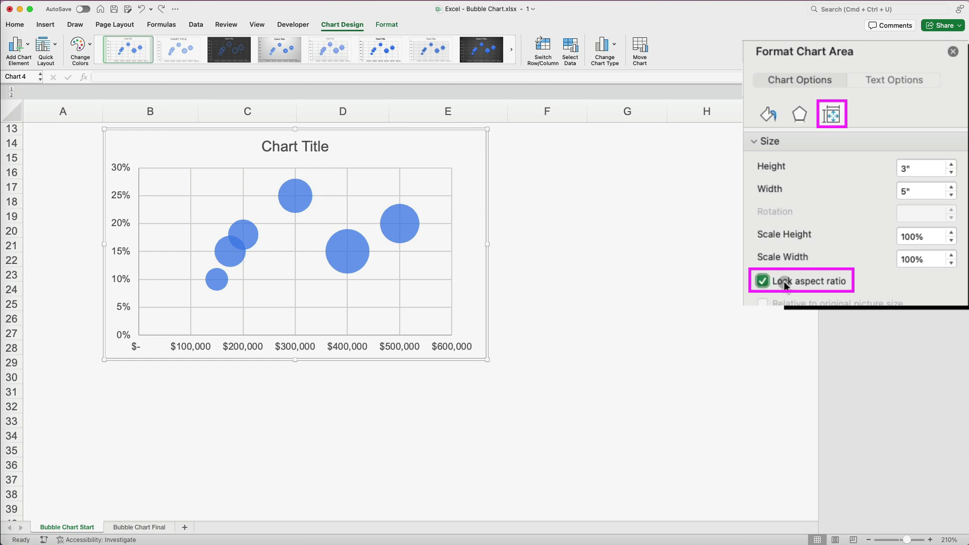
left_click(950, 164)
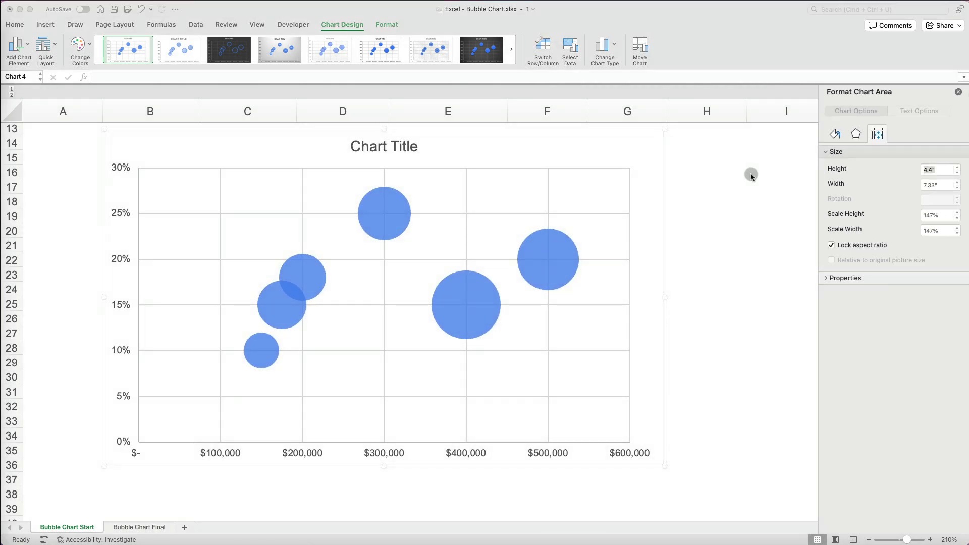
left_click(956, 93)
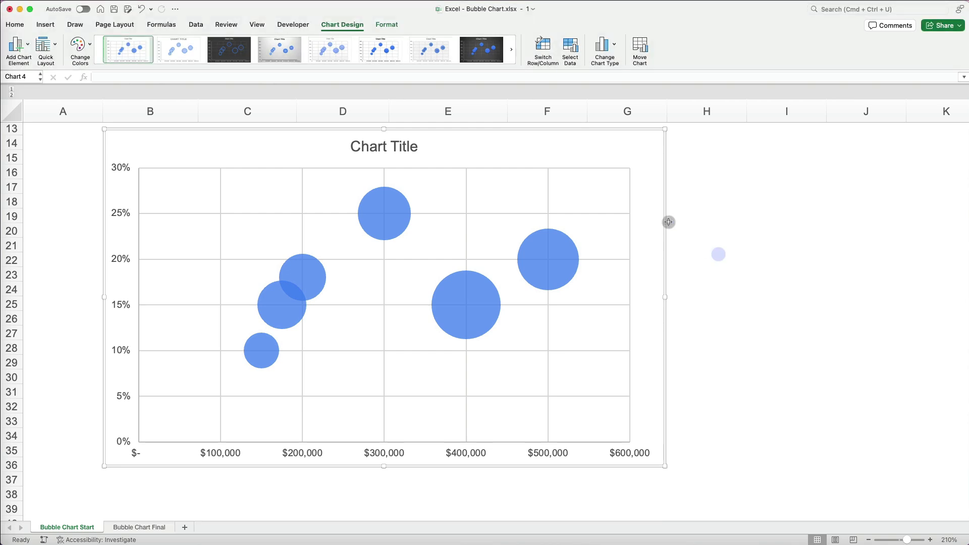
Reopen Format Chart Area, look through Effects and Size, then return to Fill & Line
double_click(652, 218)
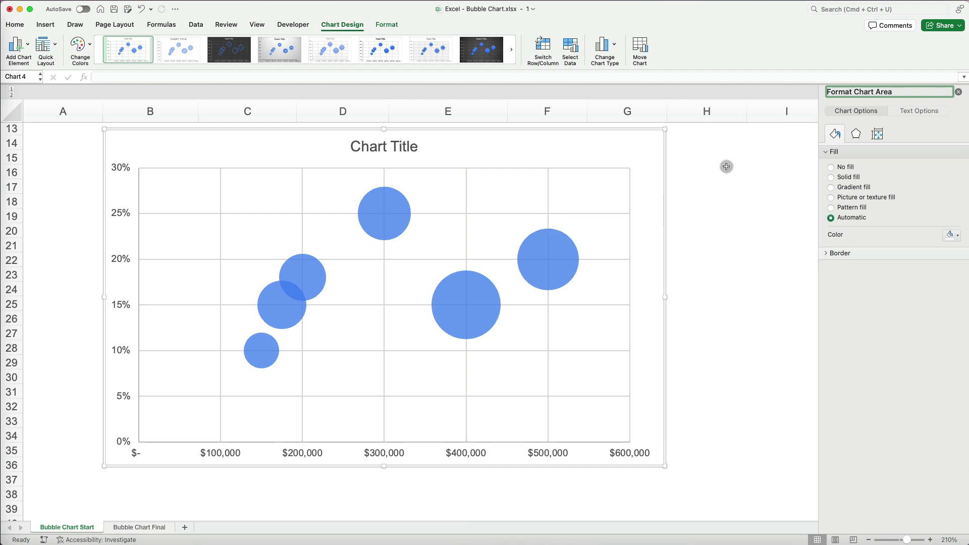
left_click(854, 135)
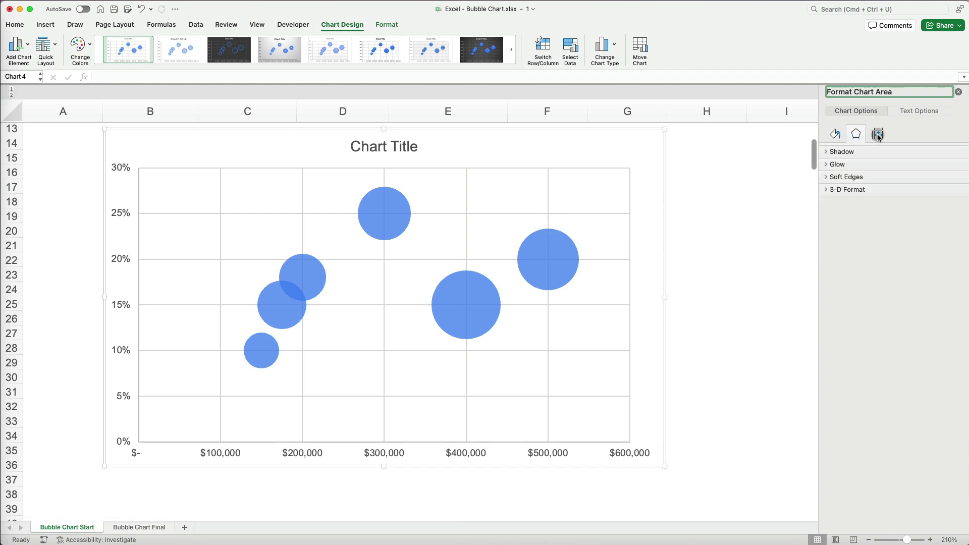
left_click(877, 134)
left_click(835, 134)
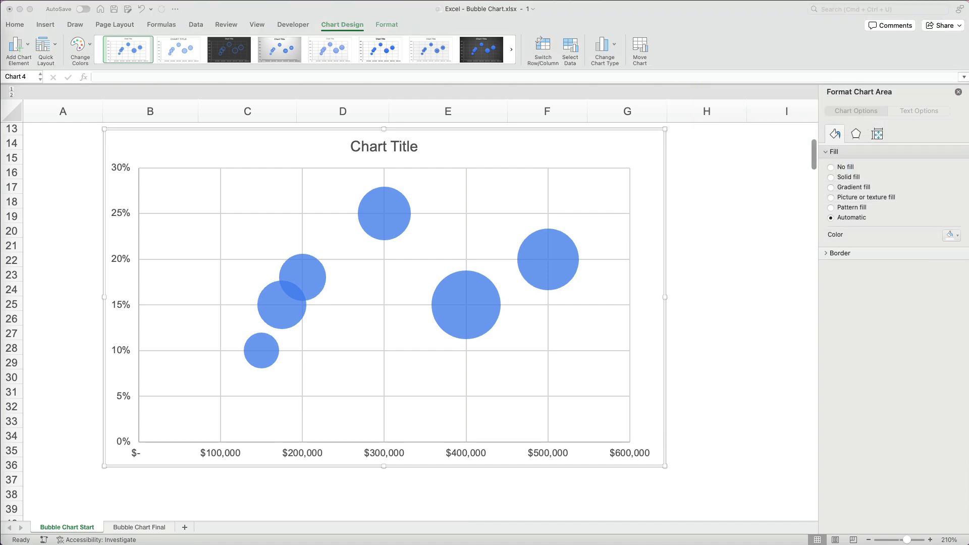
Set the horizontal revenue axis bounds to minimum 0 and maximum 550000
left_click(692, 396)
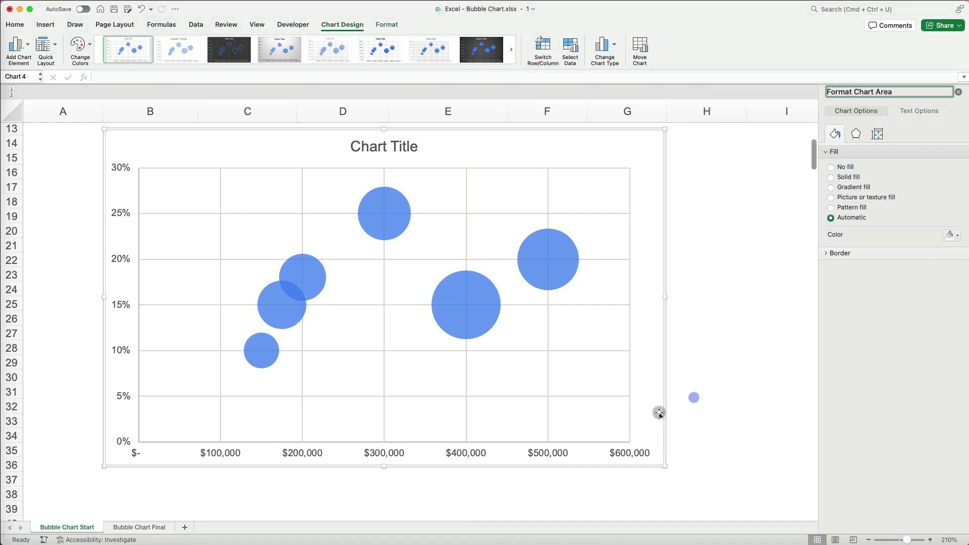
left_click(569, 452)
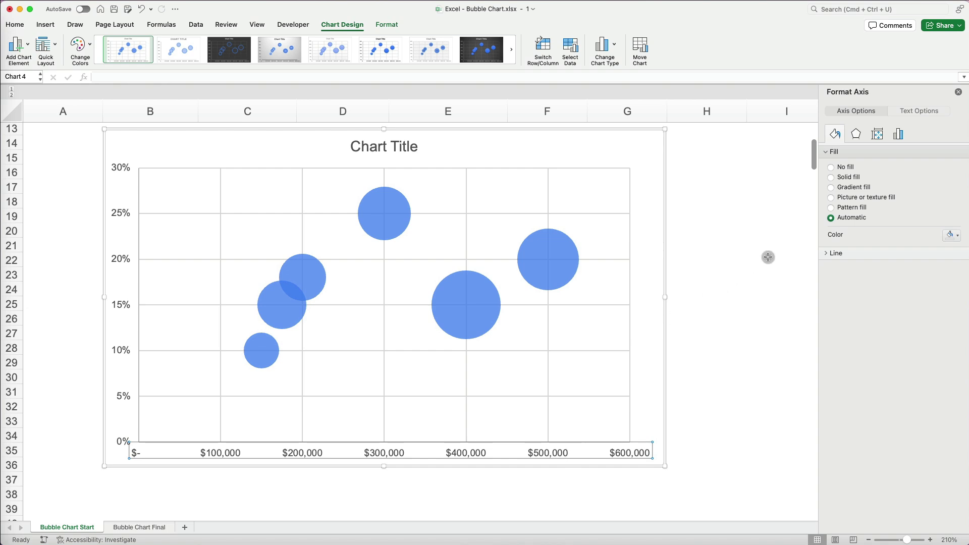
left_click(897, 134)
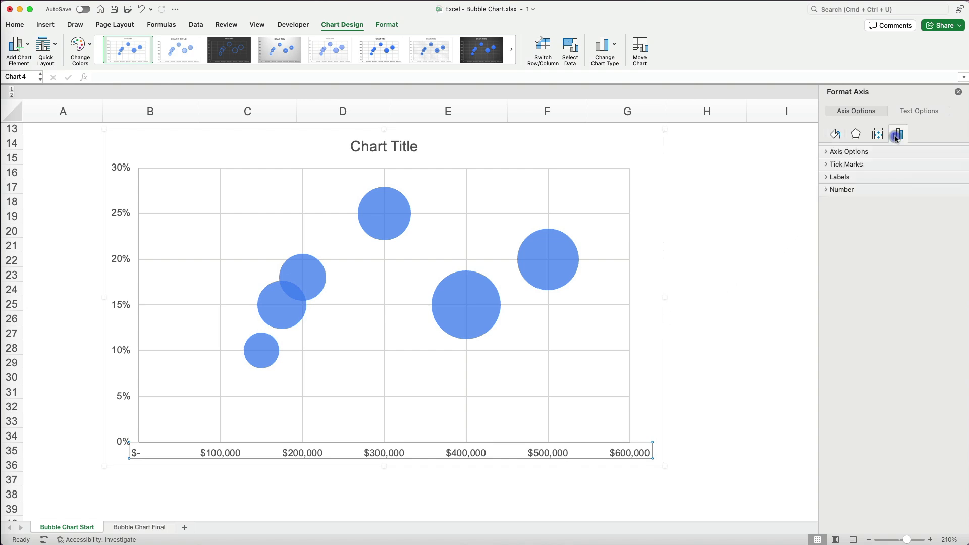
left_click(824, 152)
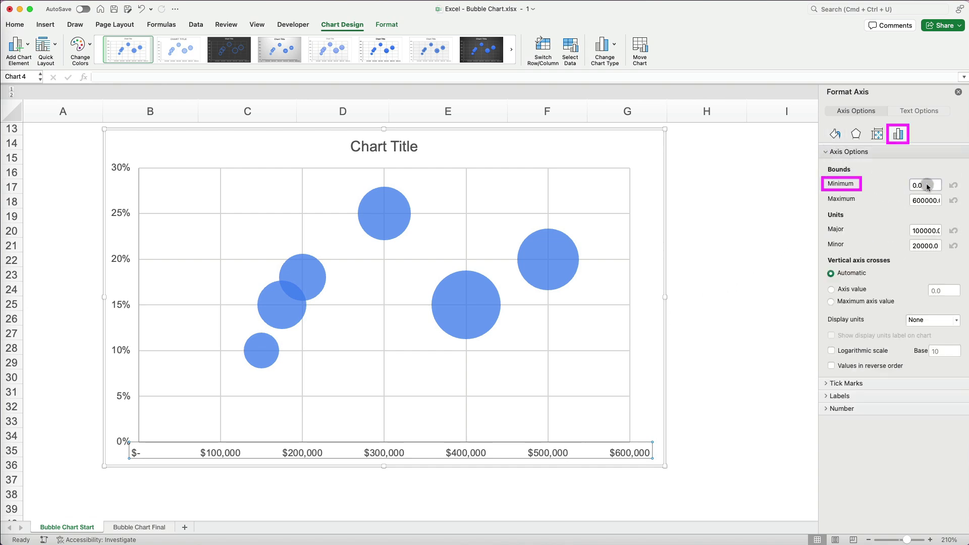
double_click(927, 184)
type("-50000")
key("Return")
type("0")
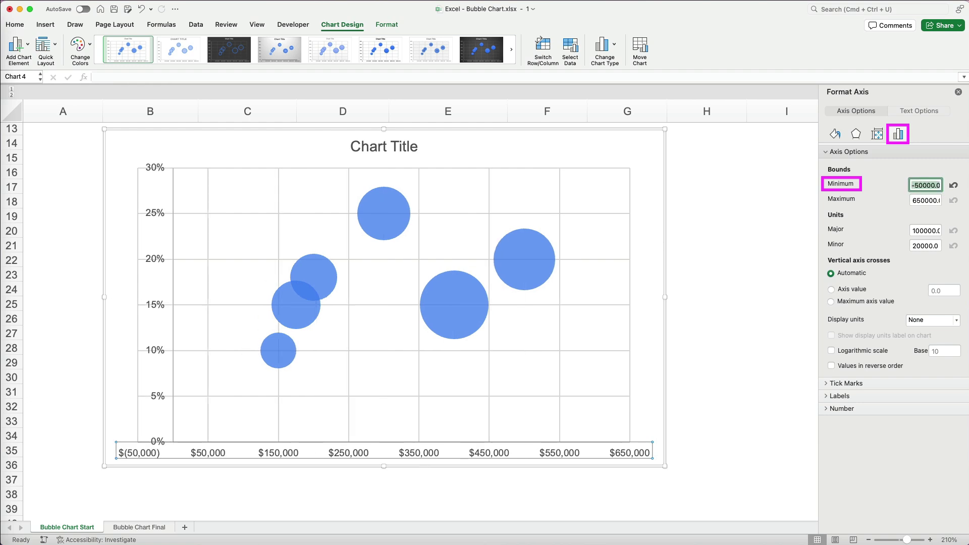
key("Return")
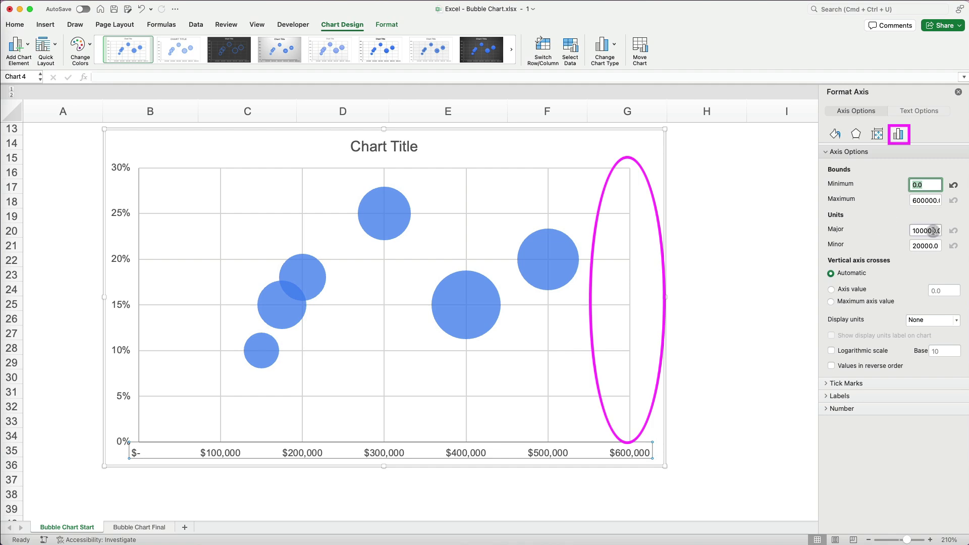
left_click(926, 201)
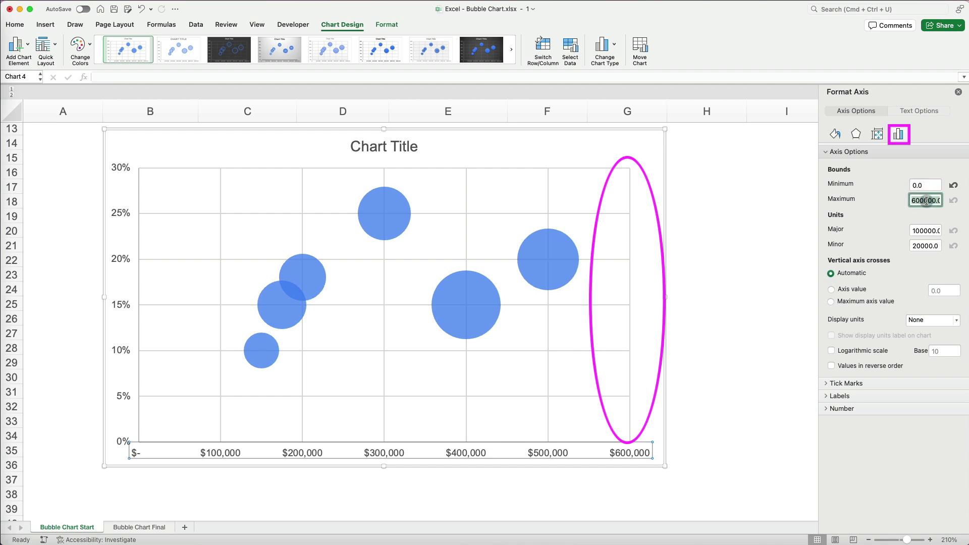
type("55")
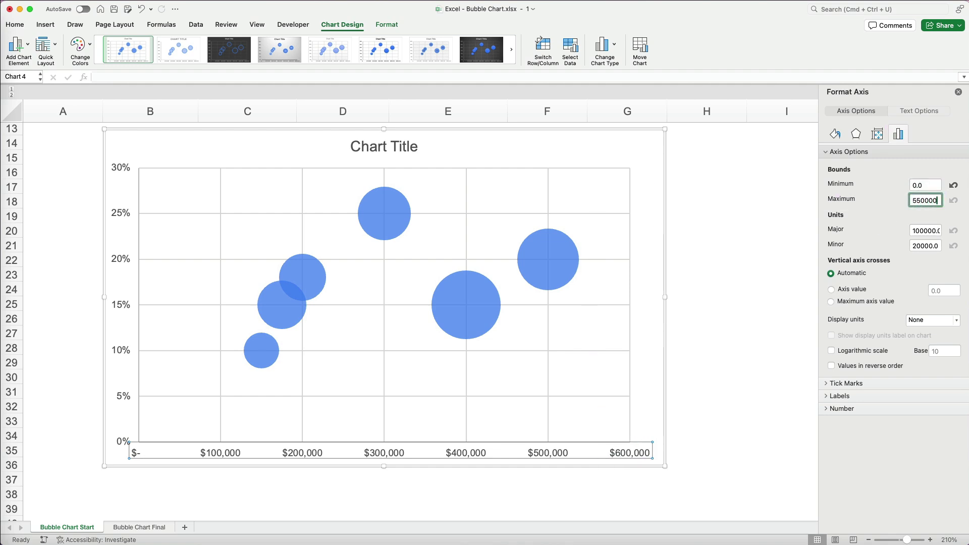
key("Return")
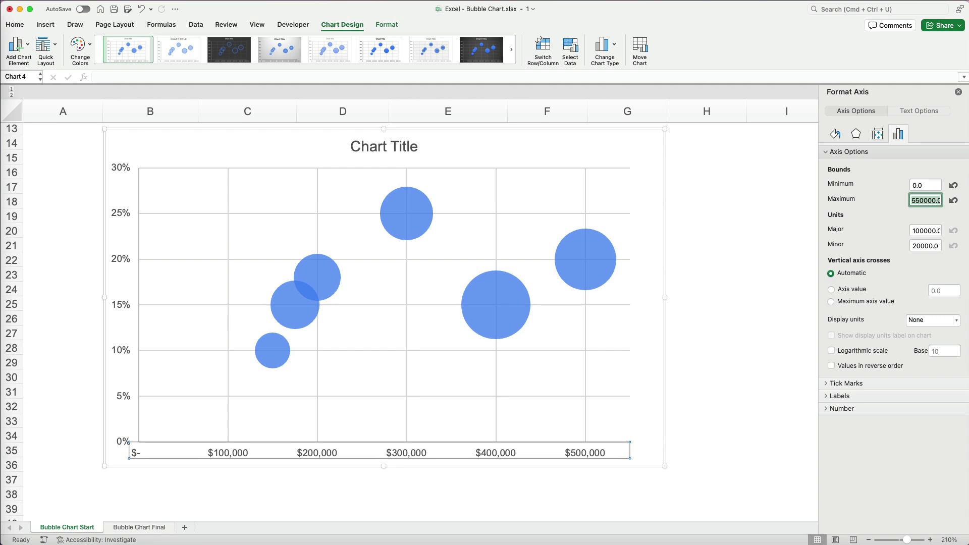
Try Hundreds and Millions display units and top label position, leaving revenue labels at the bottom
left_click(952, 320)
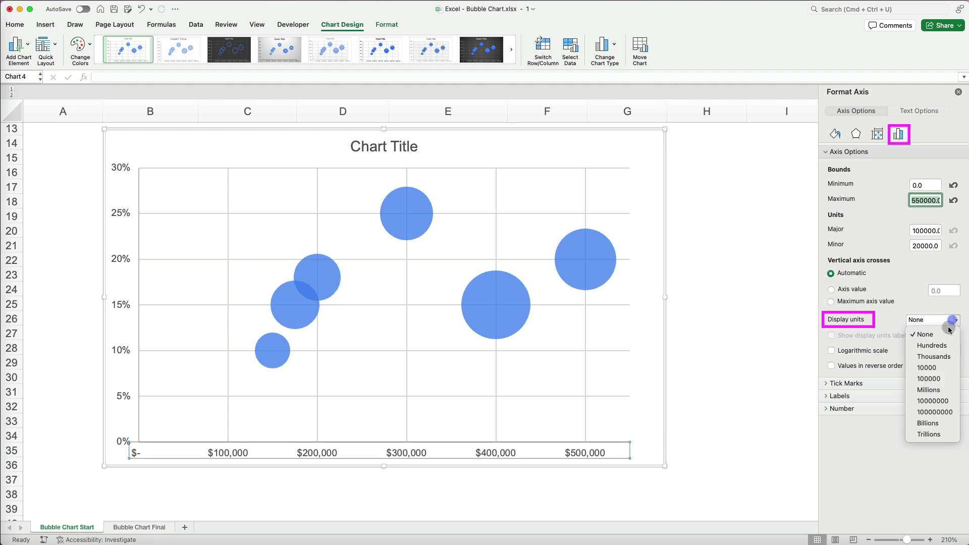
left_click(951, 323)
left_click(950, 323)
left_click(948, 345)
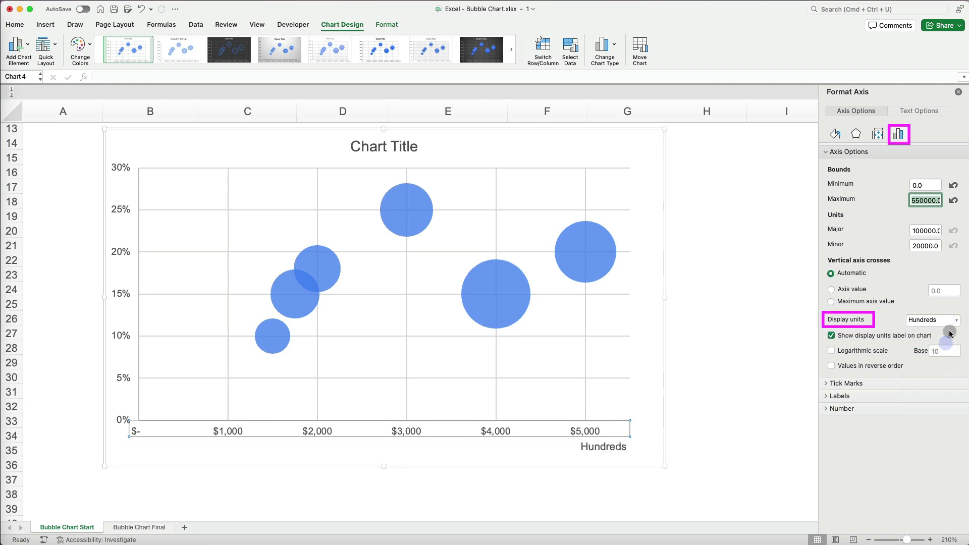
left_click(950, 323)
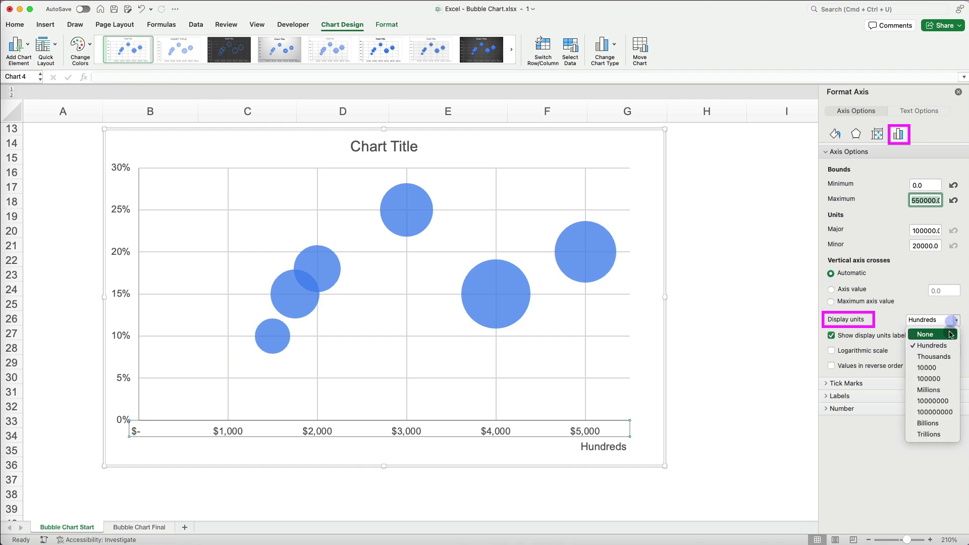
left_click(940, 386)
left_click(827, 391)
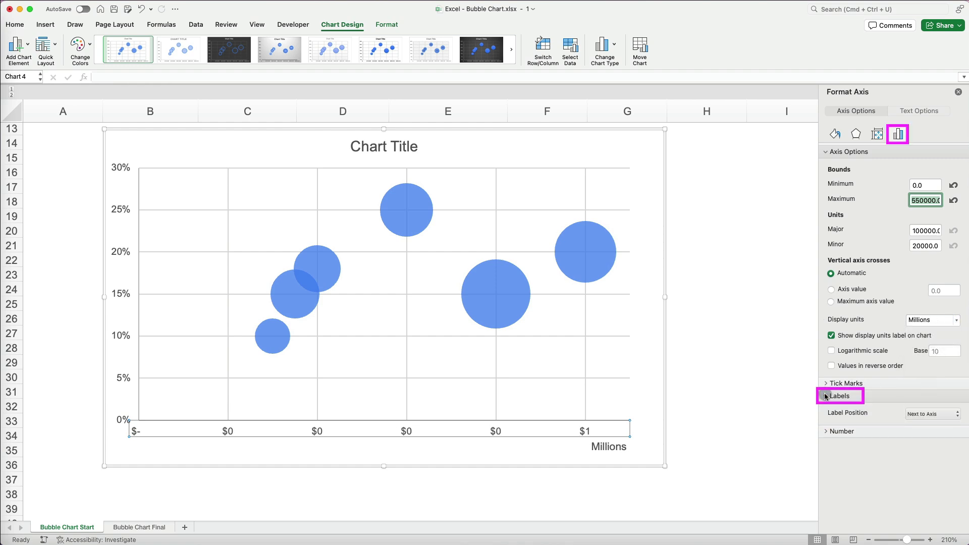
left_click(954, 414)
left_click(948, 426)
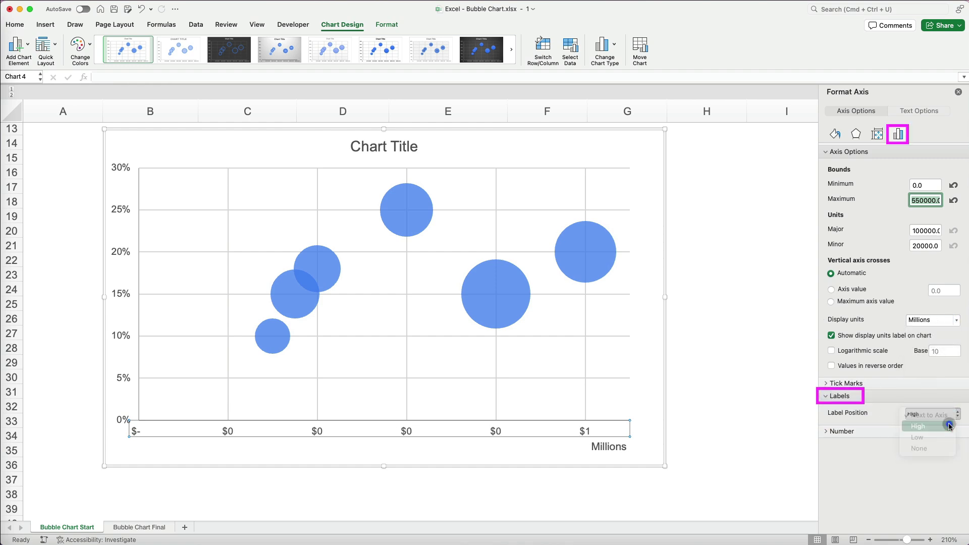
left_click(955, 410)
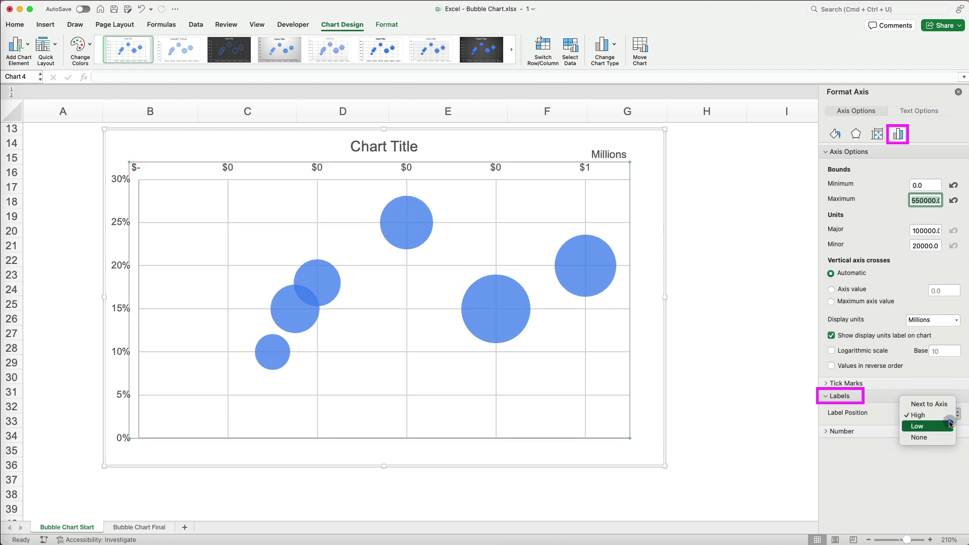
left_click(950, 424)
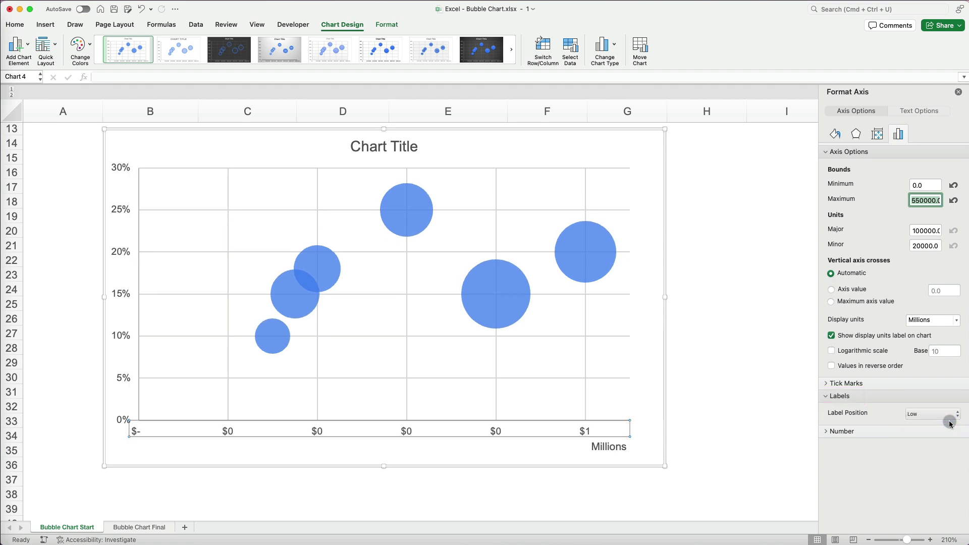
Format revenue axis numbers as Currency with 0 decimal places and display units None
left_click(828, 431)
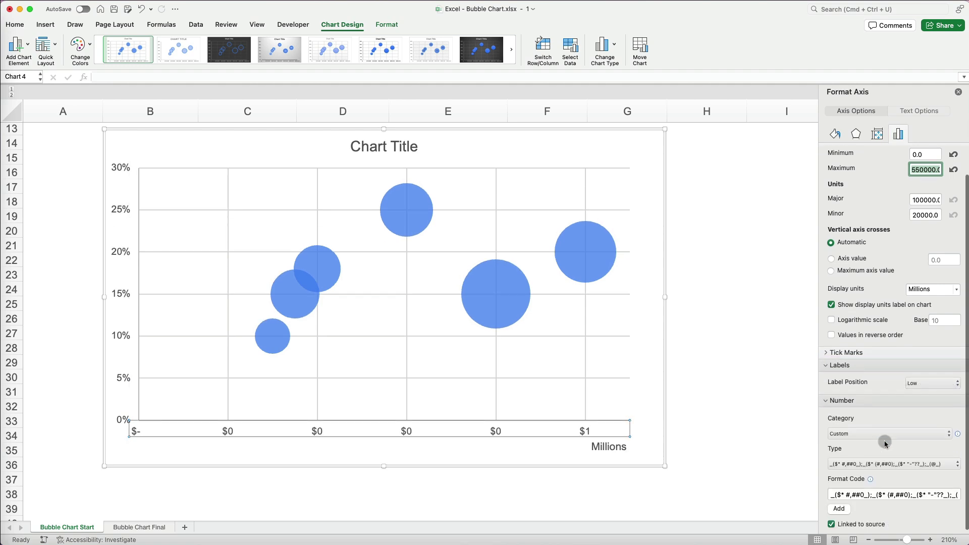
left_click(948, 430)
left_click(946, 430)
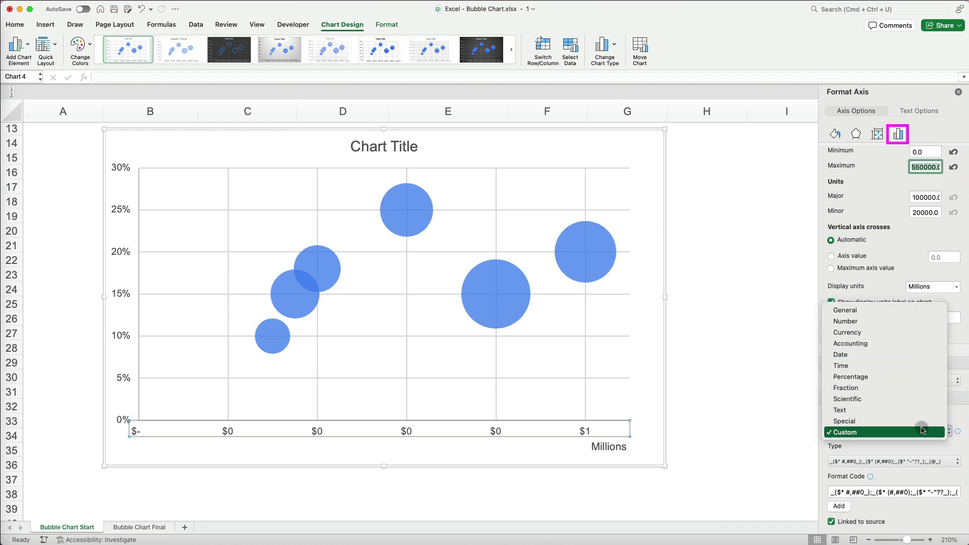
left_click(927, 332)
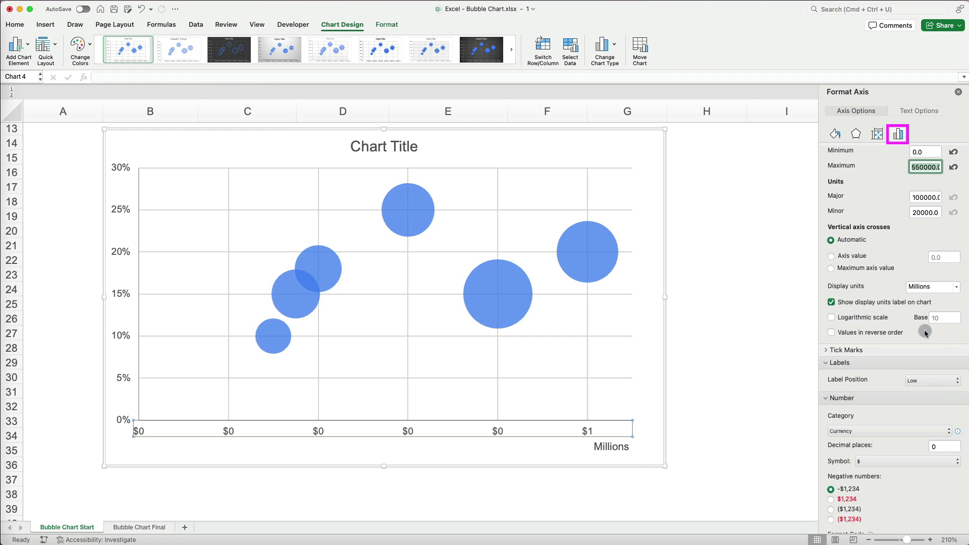
left_click(927, 445)
type("2")
key("Return")
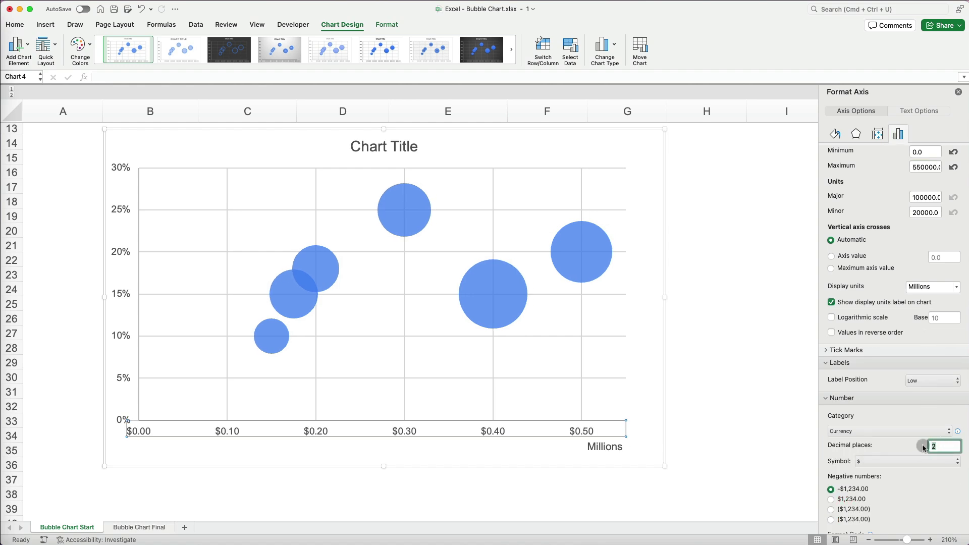
scroll(946, 348, "down", 3)
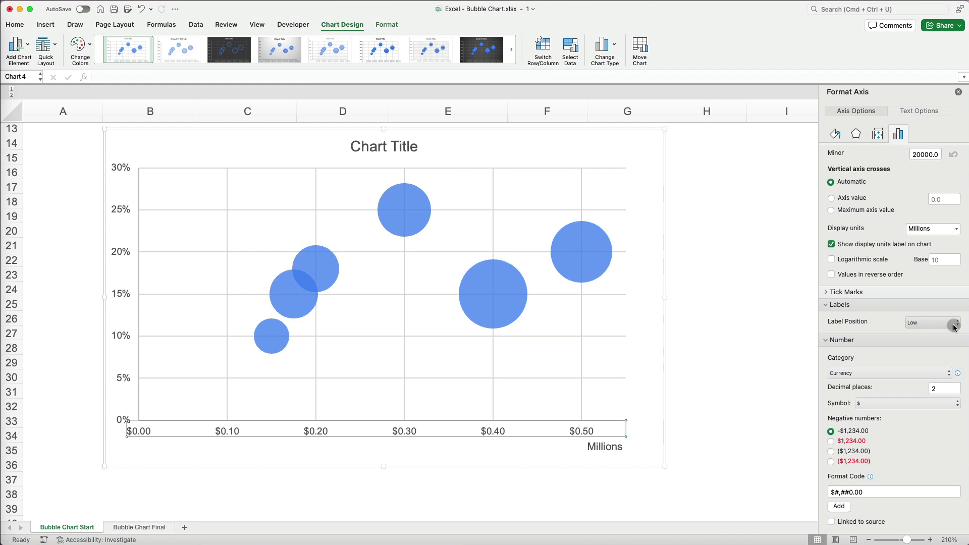
left_click(954, 231)
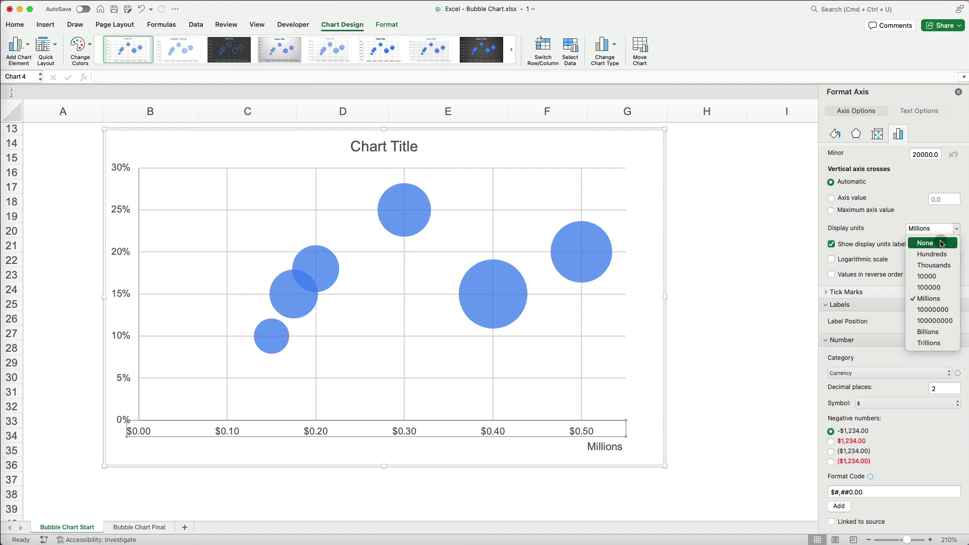
left_click(941, 245)
double_click(940, 389)
type("0")
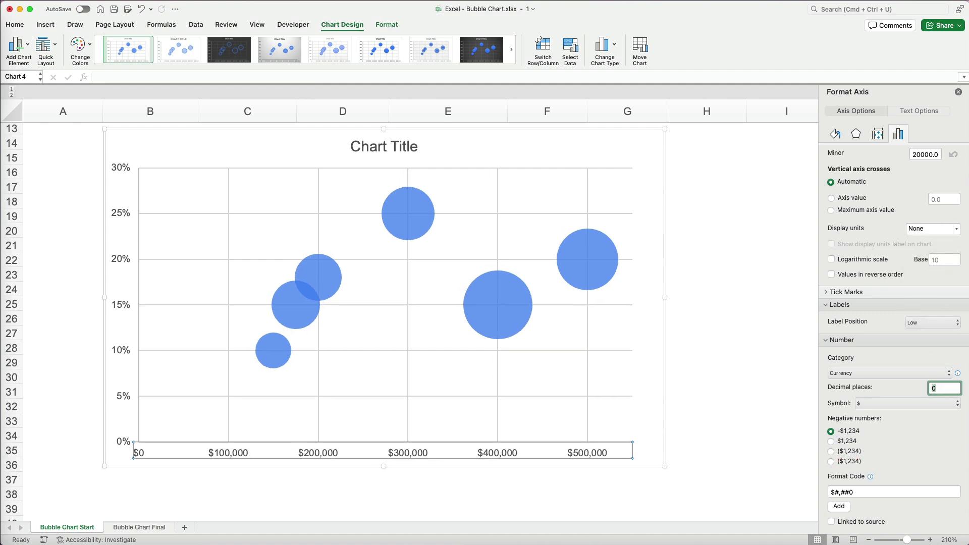
Give the profit margin axis percentages one decimal place (0.0% to 30.0%)
left_click(122, 259)
double_click(939, 461)
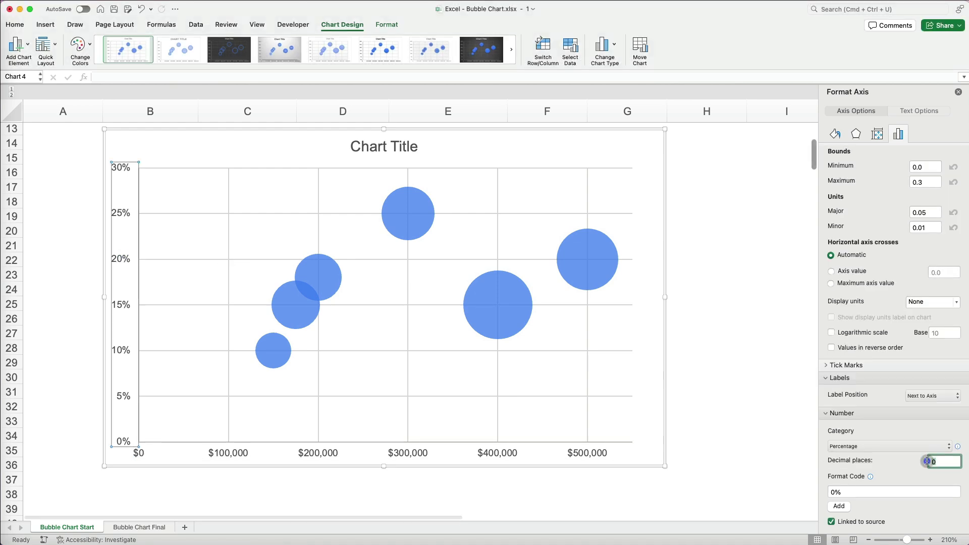
type("1")
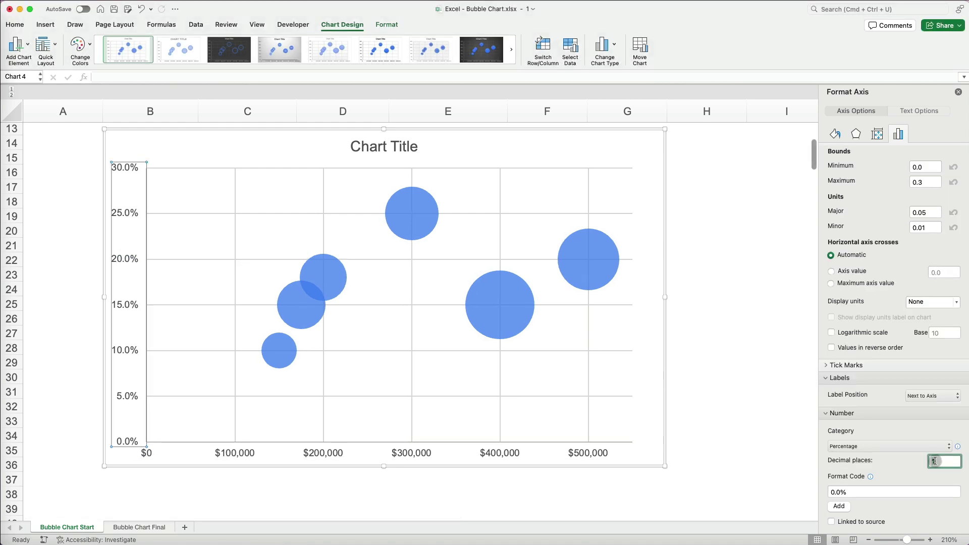
key("Escape")
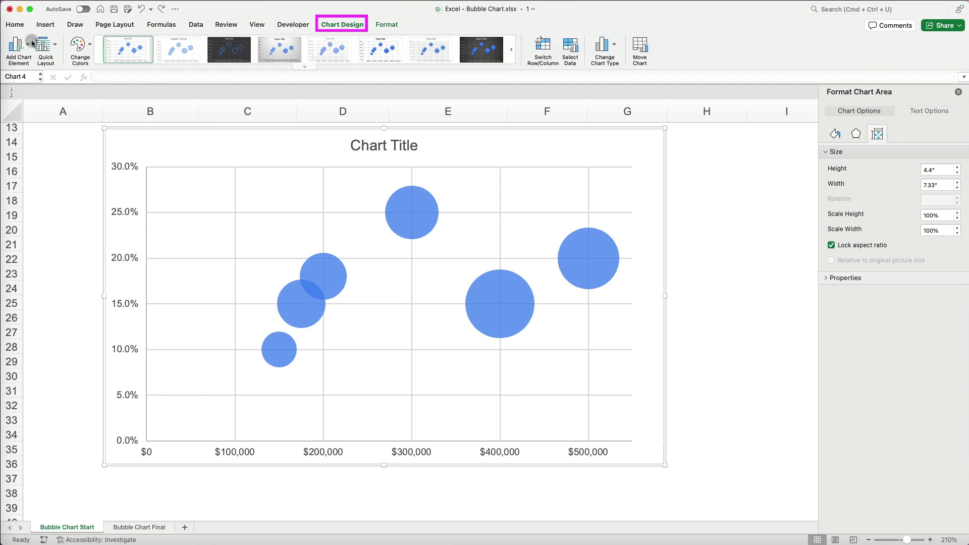
Set all chart text to the Century Gothic font
left_click(29, 46)
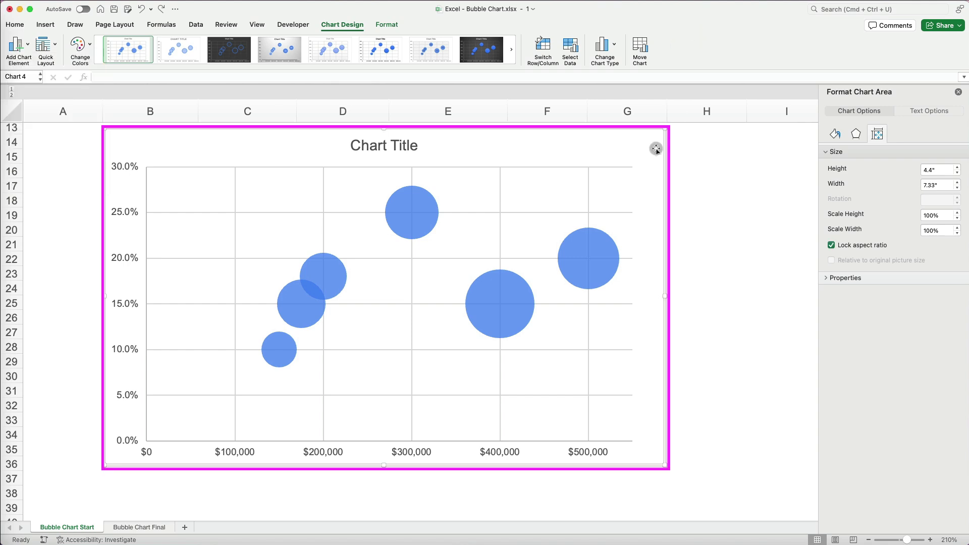
left_click(24, 32)
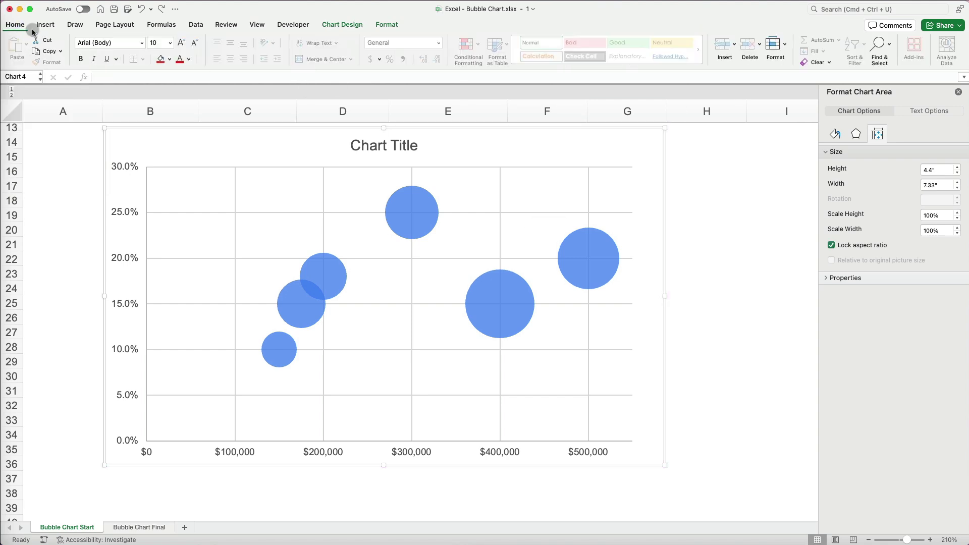
left_click(142, 44)
mouse_move(140, 188)
left_click(277, 190)
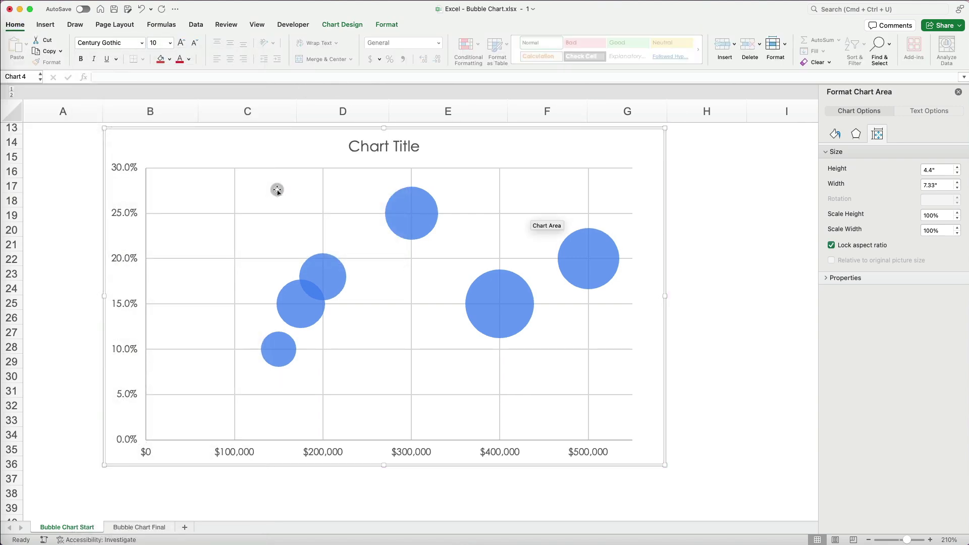
left_click(342, 24)
left_click(18, 45)
Add a bold 'Revenue' title under the horizontal axis
mouse_move(45, 74)
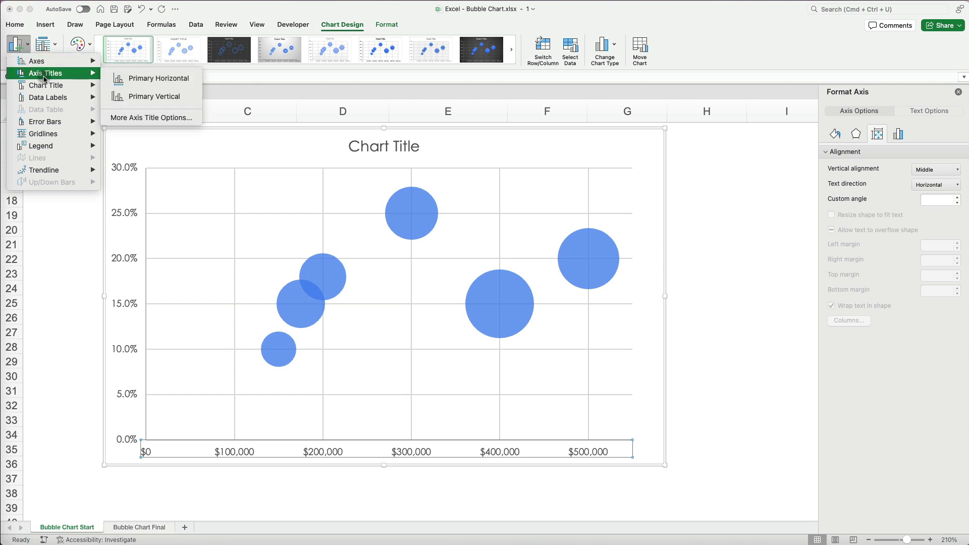
left_click(155, 79)
triple_click(383, 443)
type("Revenue")
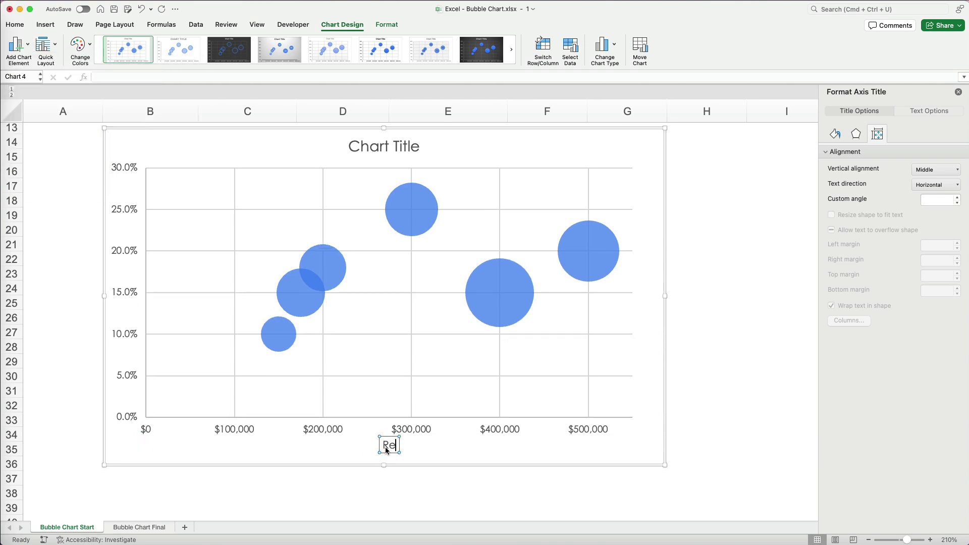
left_click(416, 445)
left_click(14, 25)
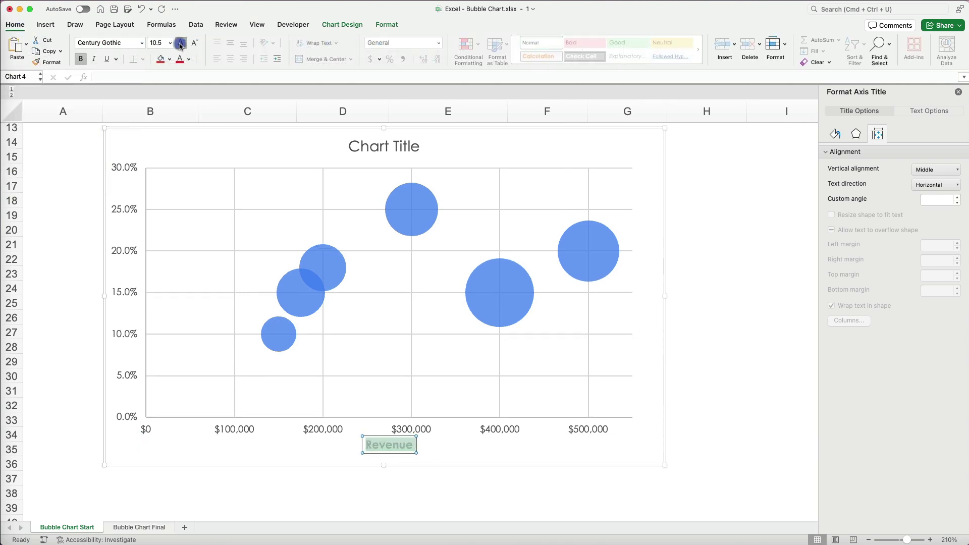
key("super+b")
Add a bold 'Profit Margin' title to the vertical axis
left_click(234, 336)
left_click(333, 24)
left_click(18, 44)
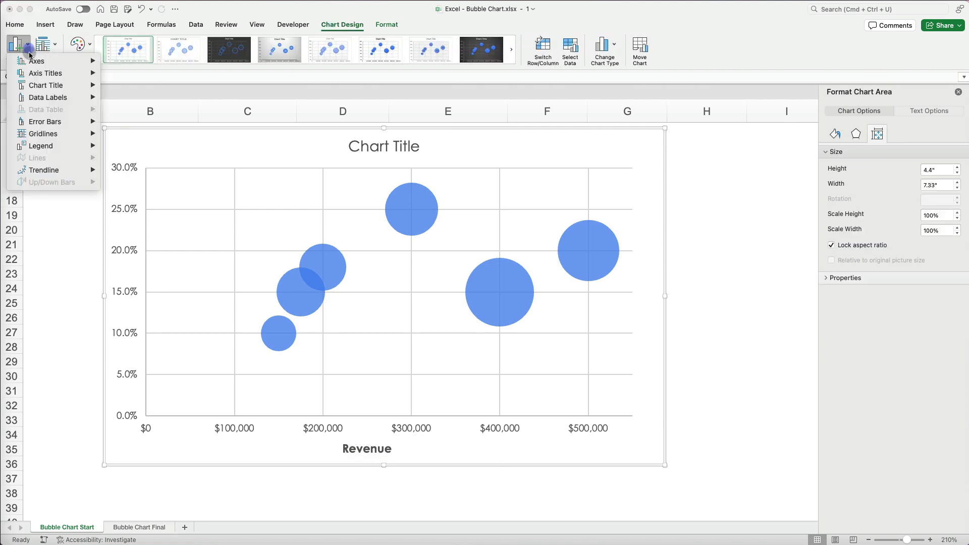
mouse_move(45, 73)
left_click(141, 96)
triple_click(126, 302)
type("Profit Margin")
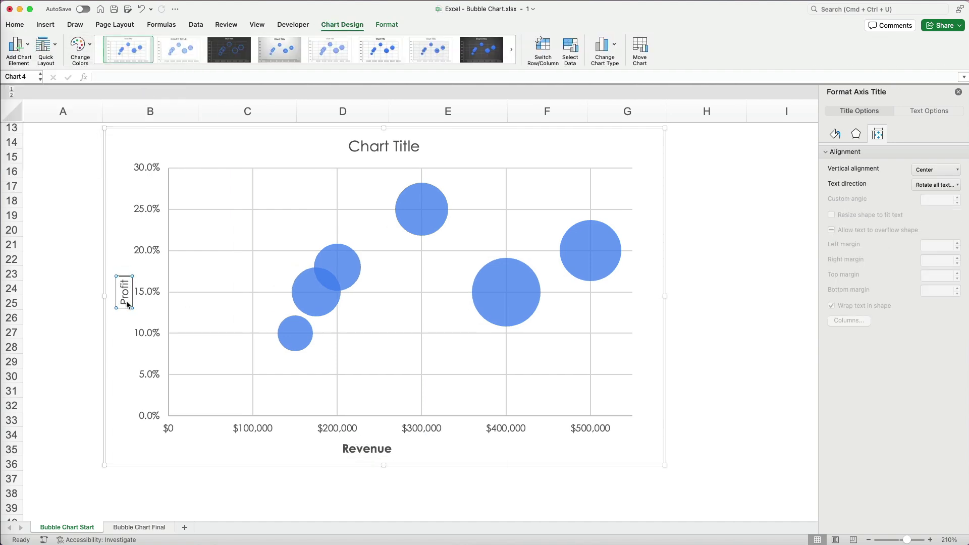
triple_click(124, 309)
left_click(15, 24)
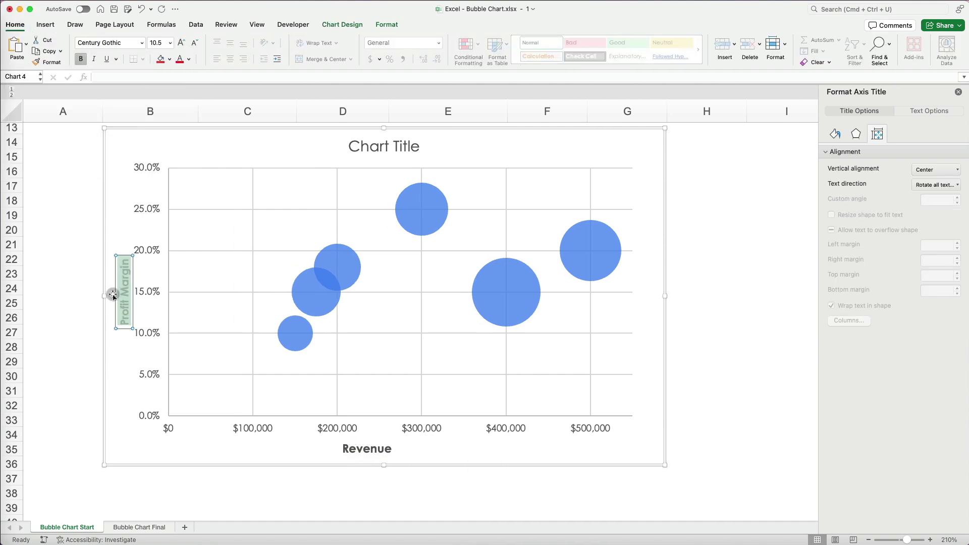
left_click(111, 291)
key("super+b")
left_click(559, 145)
Replace the chart title with bold 'Revenue vs. Profit Margin by Region' and centre the Revenue title
triple_click(382, 150)
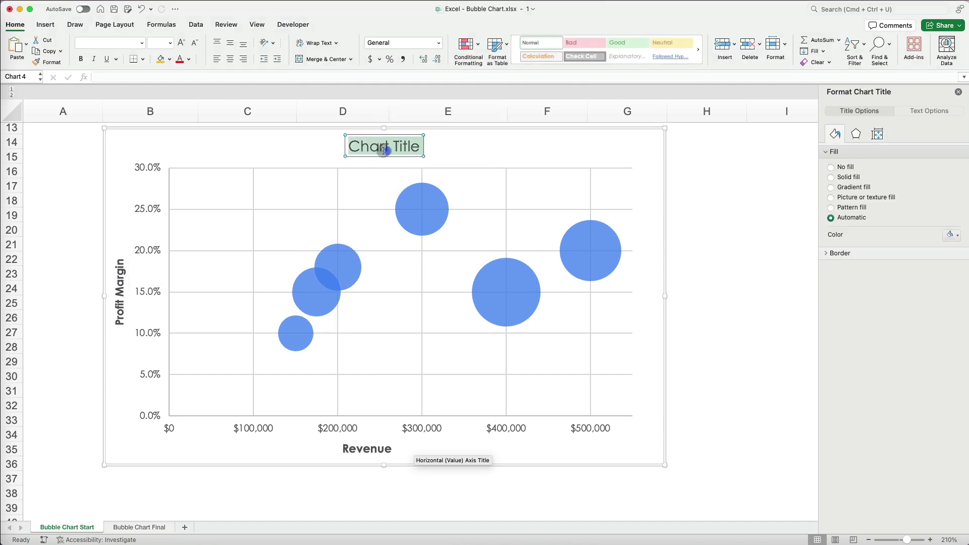
type("Revenue ")
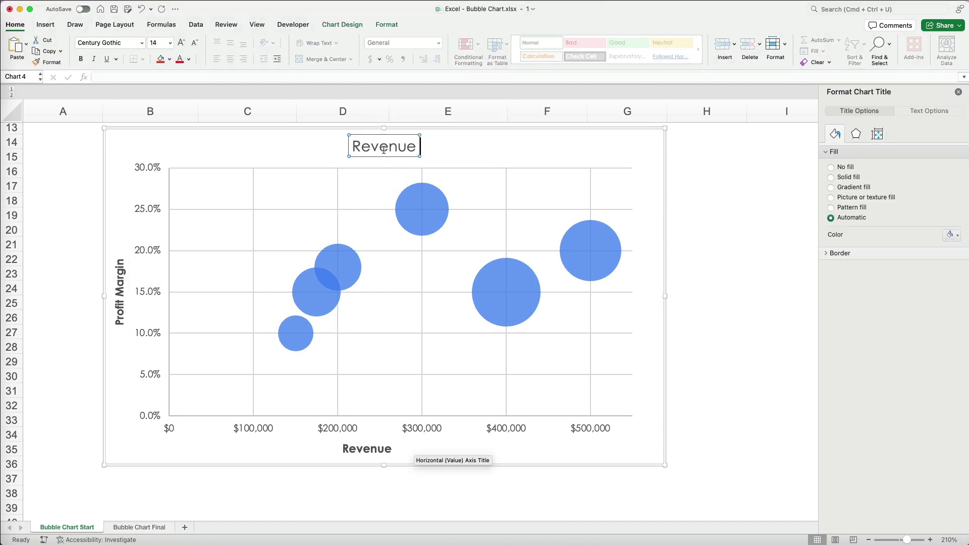
type("vs. Profit Margin by Region")
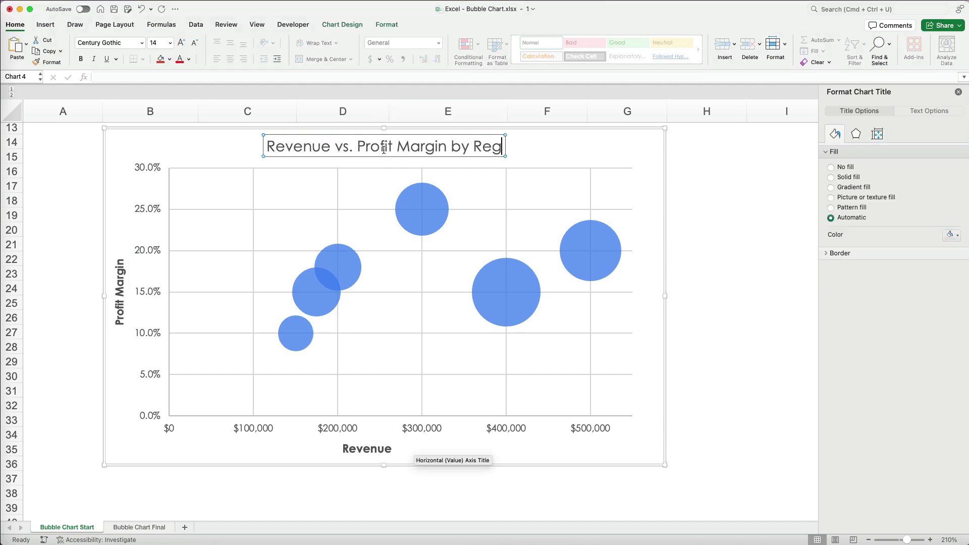
triple_click(380, 151)
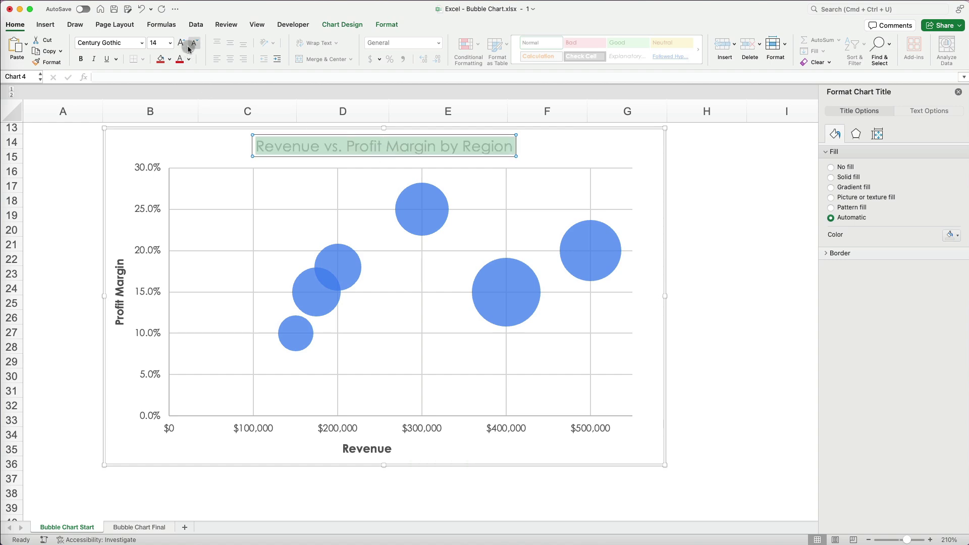
left_click(82, 59)
left_click(729, 214)
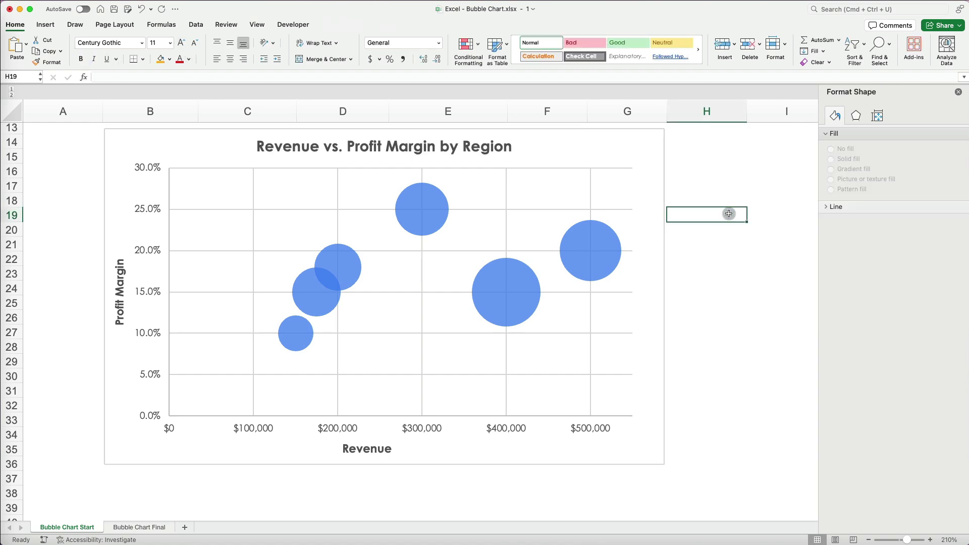
left_click_drag(382, 450, 399, 451)
left_click(707, 415)
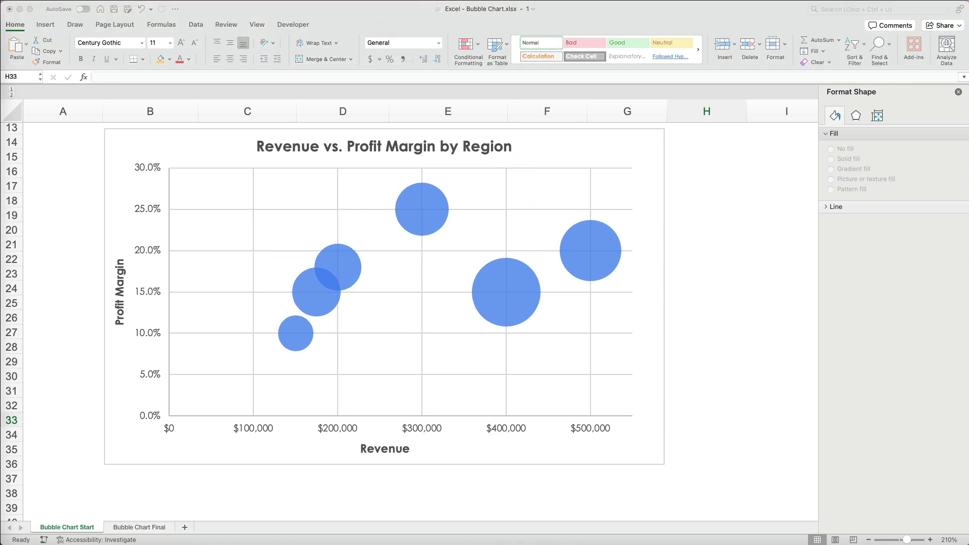
Keep bubbles sized by area and set the series' Scale bubble size to 125, after trying 150
left_click(613, 261)
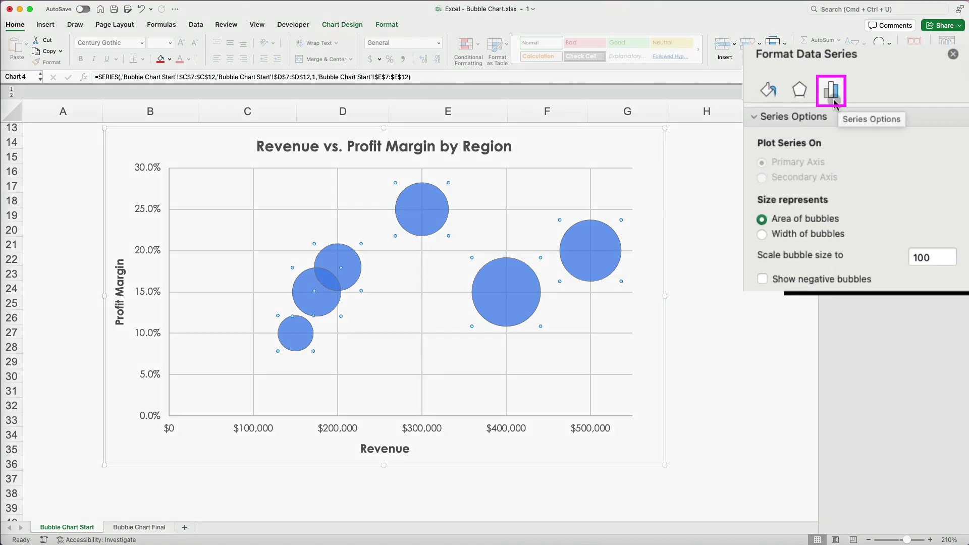
left_click(761, 234)
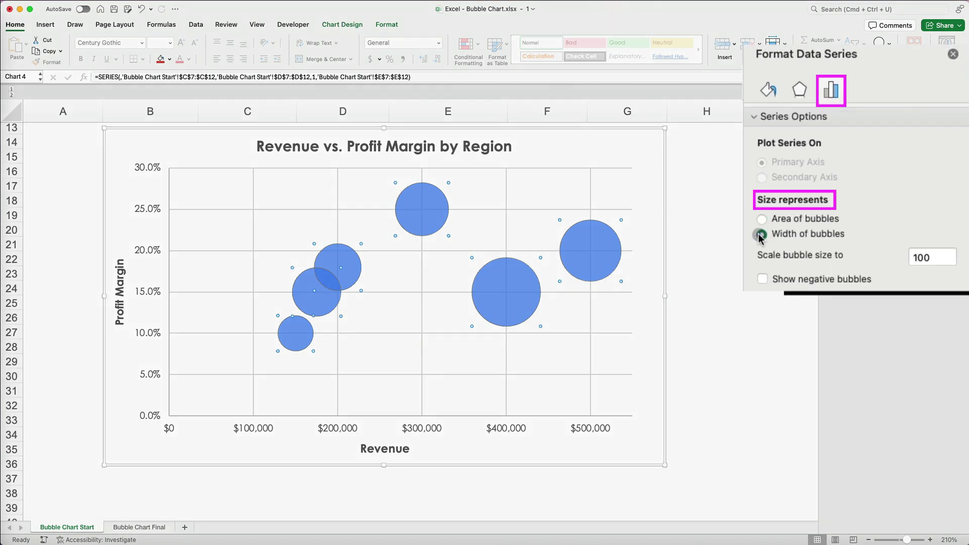
left_click(761, 220)
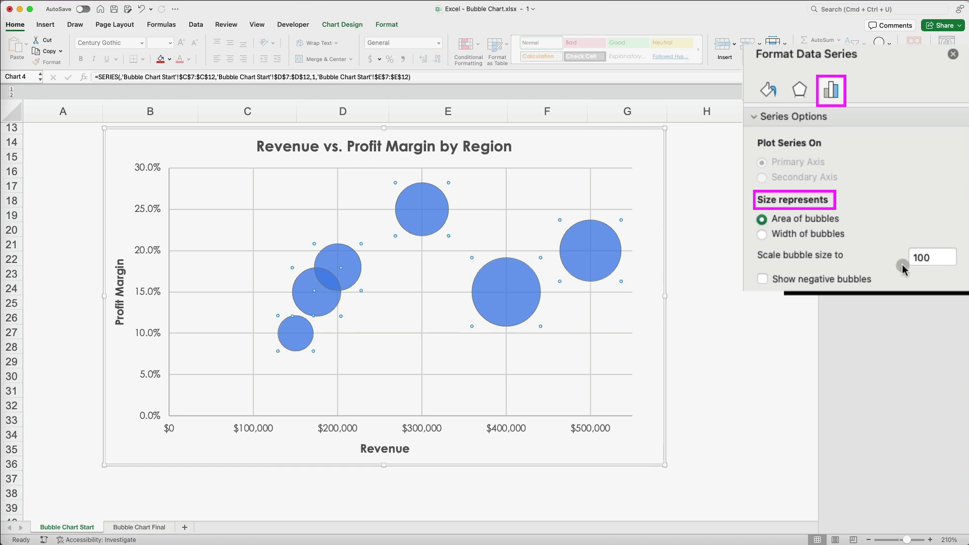
double_click(936, 258)
type("1")
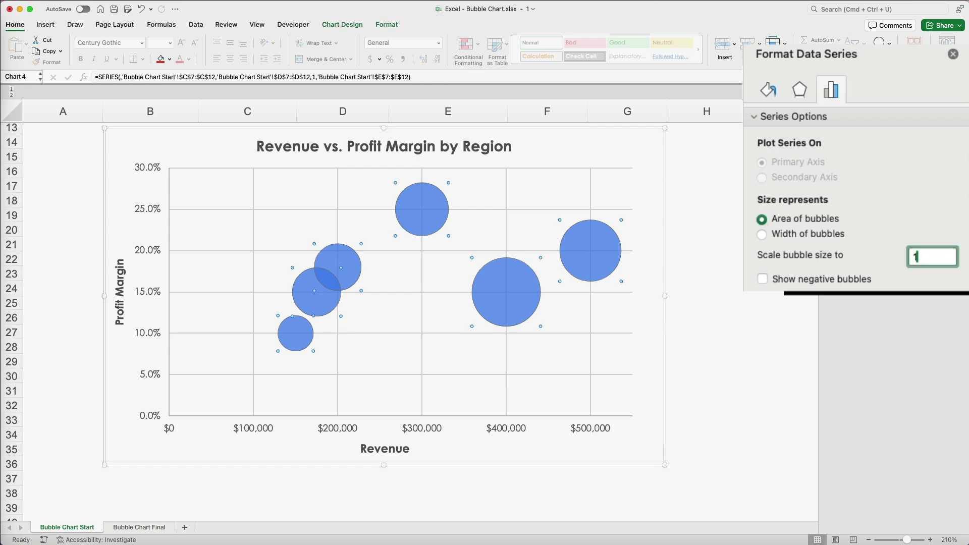
type("50")
key("Return")
type("125")
key("Return")
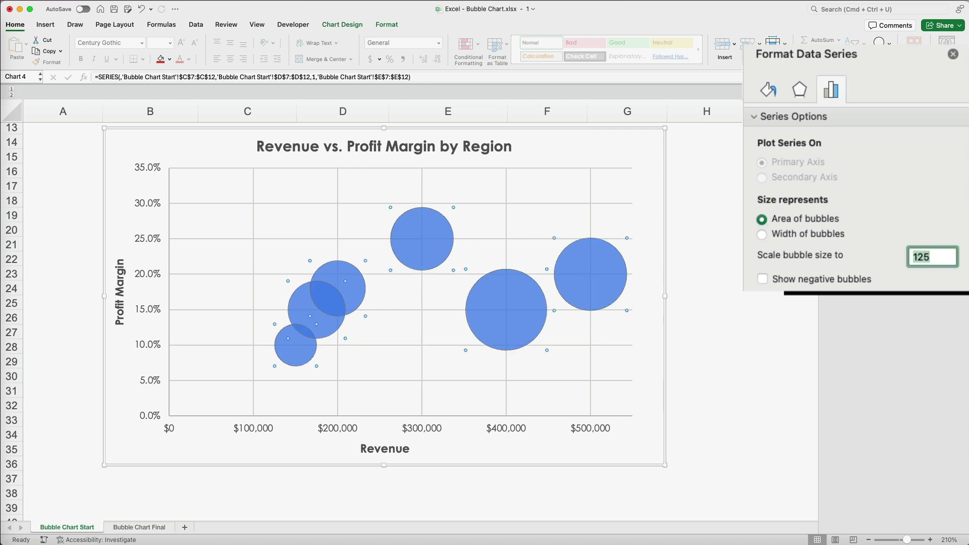
left_click(771, 266)
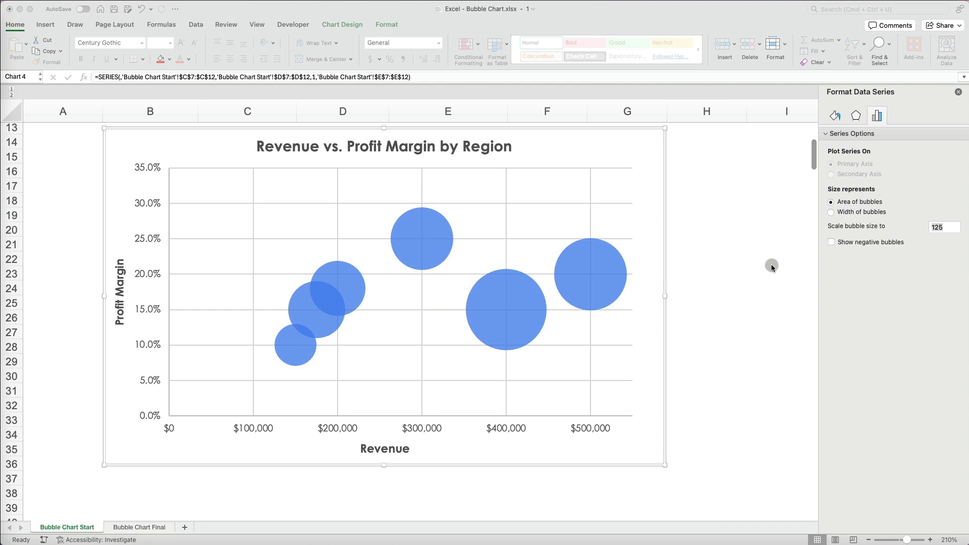
Add Center data labels showing each region's margin (e.g. 25%, 20%, 10%) inside the bubbles
left_click(342, 24)
left_click(18, 44)
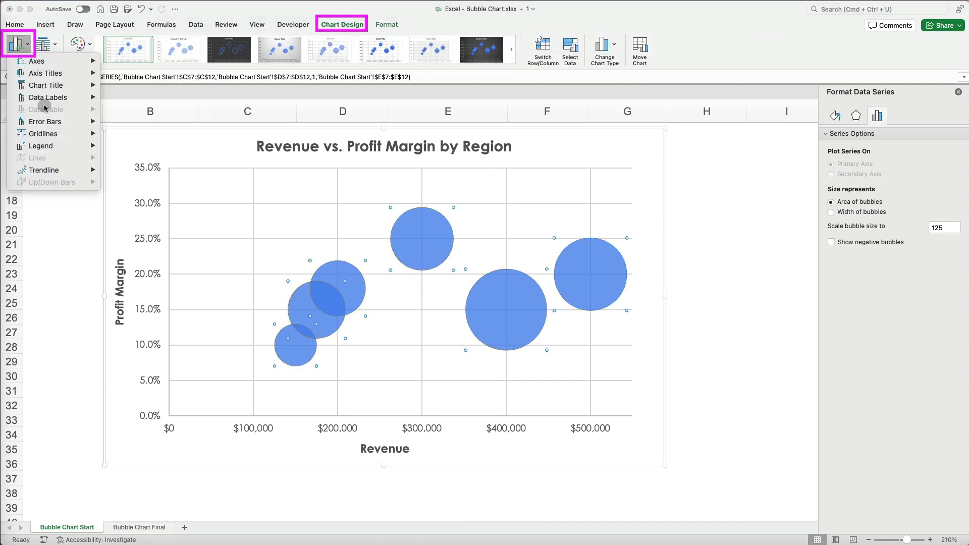
mouse_move(45, 101)
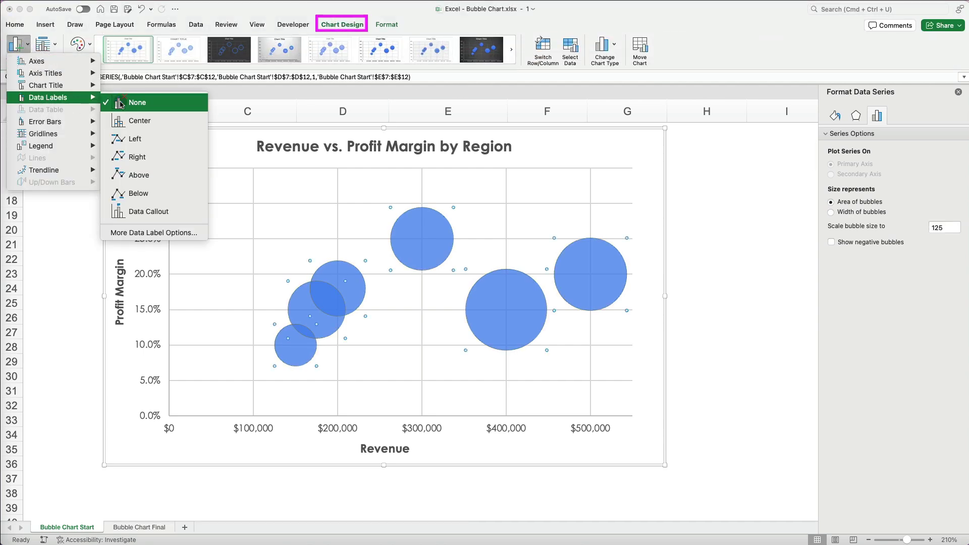
left_click(146, 130)
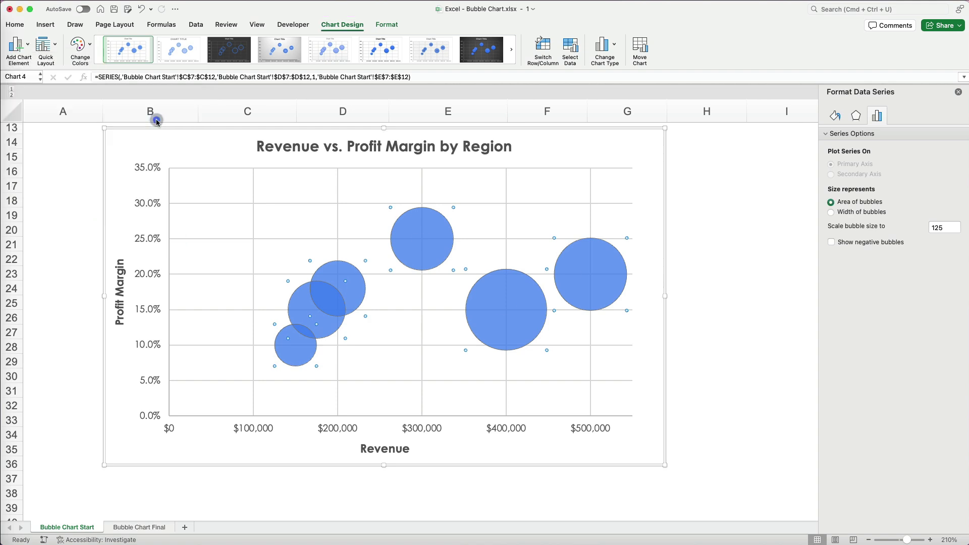
scroll(314, 218, "up", 5)
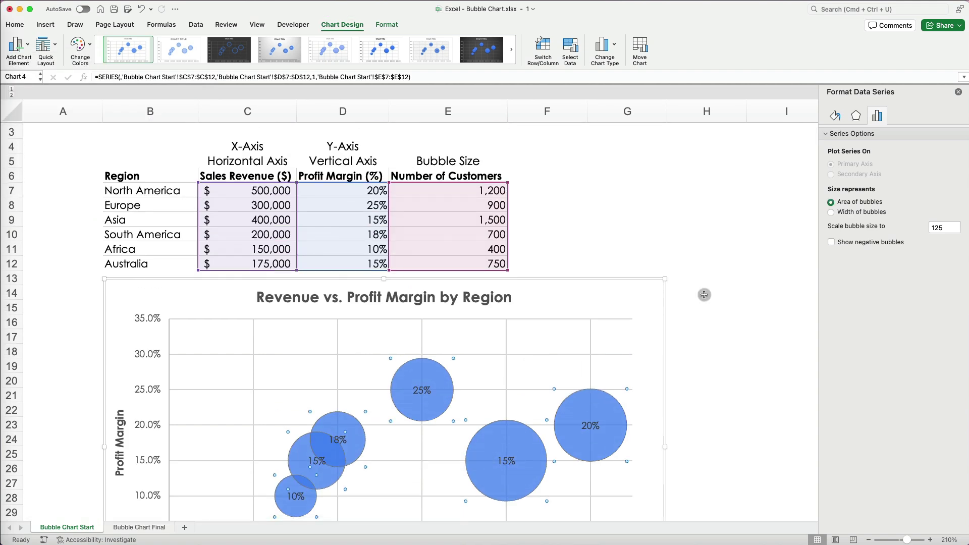
scroll(703, 296, "down", 1)
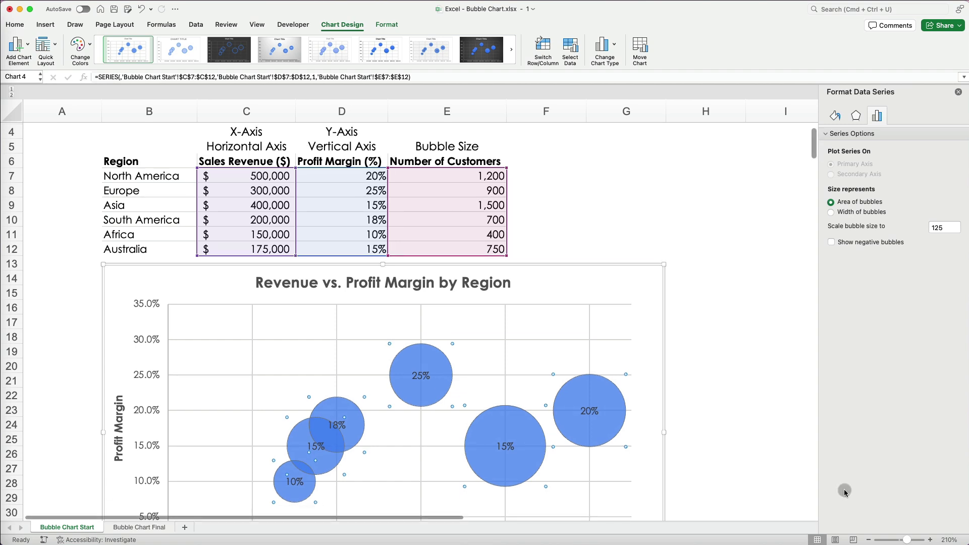
Replace the labels' Y value with bubble size and region names from B7:B12, space-separated
left_click(868, 540)
left_click(868, 539)
left_click(868, 539)
scroll(742, 495, "down", 1)
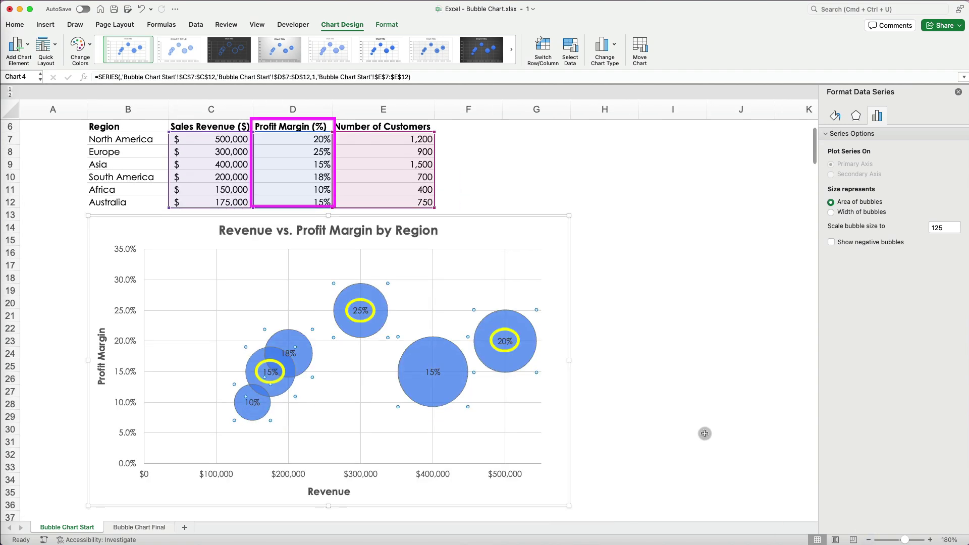
left_click(659, 408)
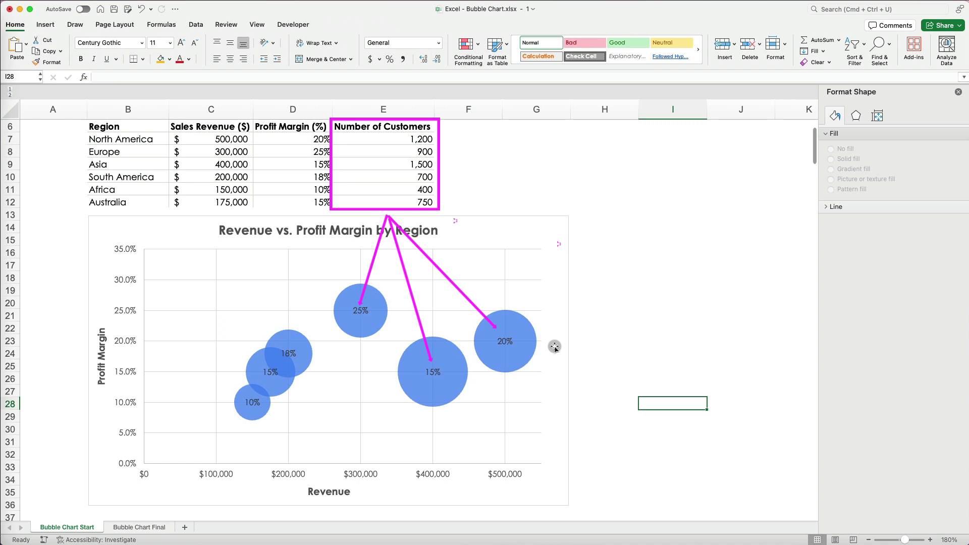
left_click(507, 342)
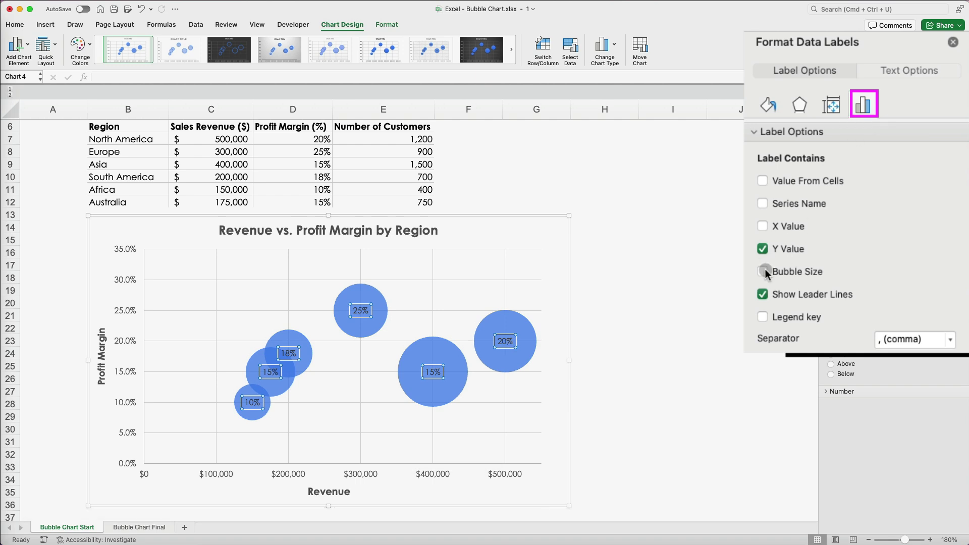
left_click(762, 249)
left_click(762, 272)
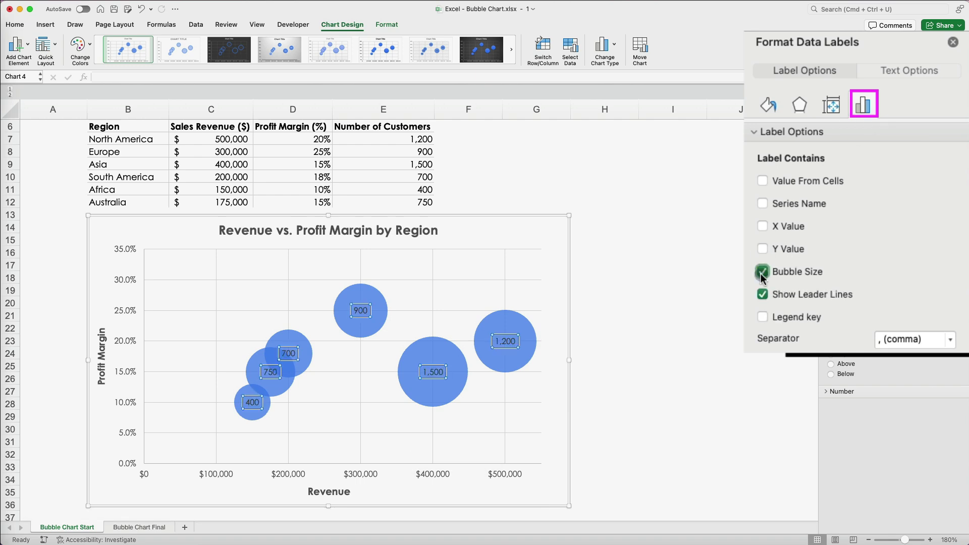
left_click(761, 182)
left_click_drag(146, 139, 141, 203)
left_click(876, 210)
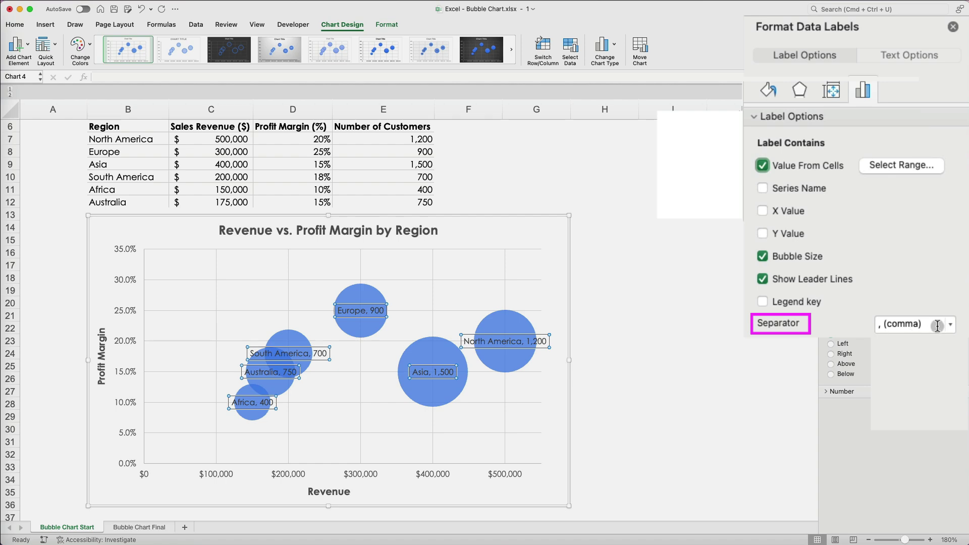
left_click(937, 325)
left_click(934, 409)
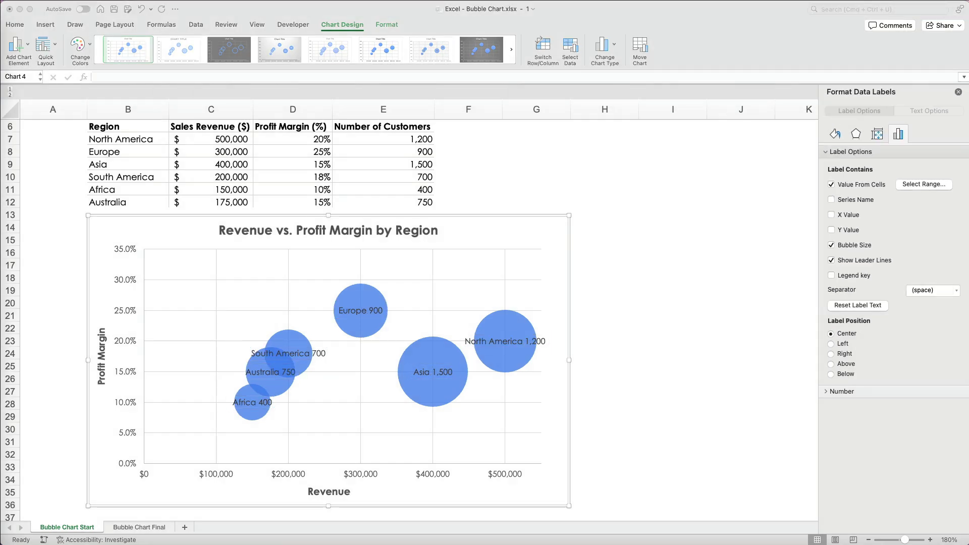
Make the bubble label text black
left_click(506, 346)
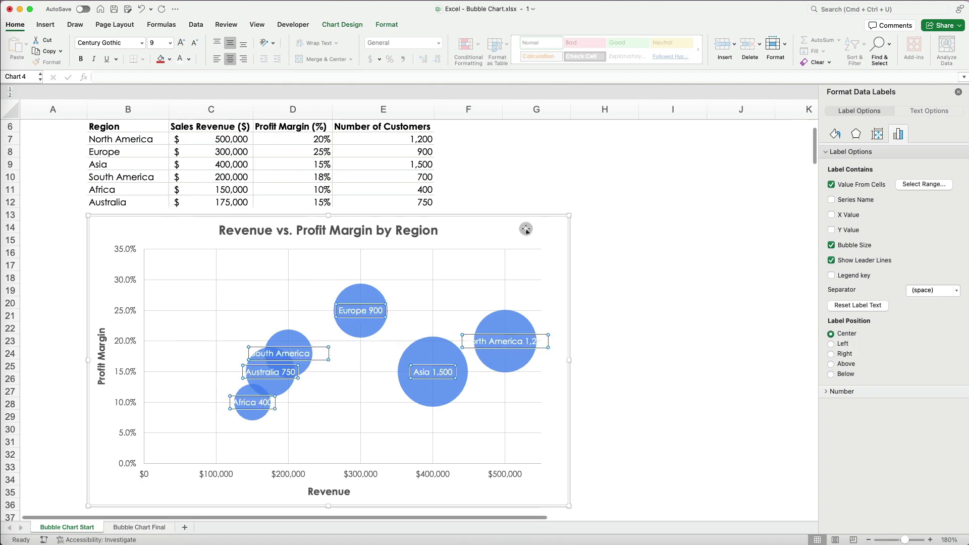
left_click(189, 59)
left_click(192, 113)
left_click(626, 323)
left_click(520, 319)
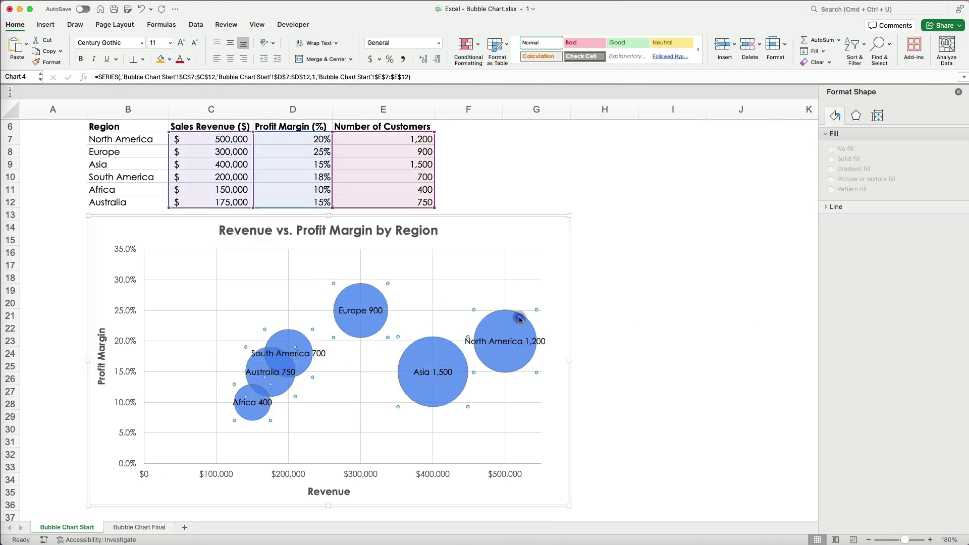
Fill the bubble series with a brighter solid blue
left_click(834, 116)
left_click(874, 228)
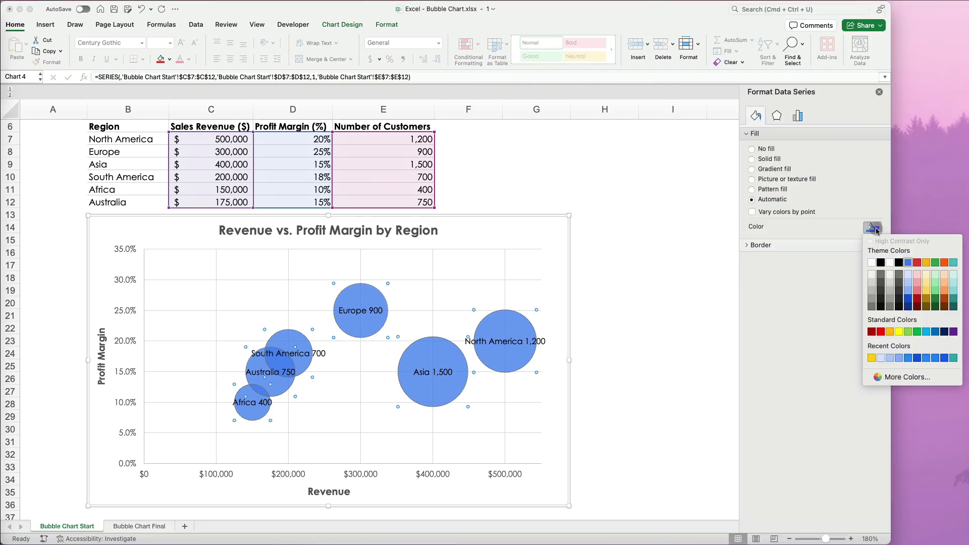
left_click(912, 357)
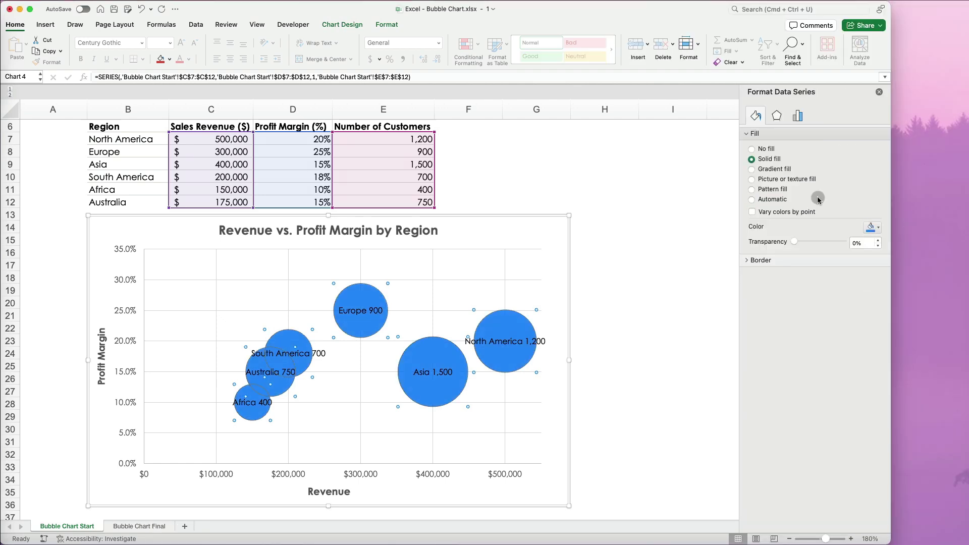
left_click(619, 288)
left_click(512, 319)
Colour only the North America bubble yellow
left_click(514, 320)
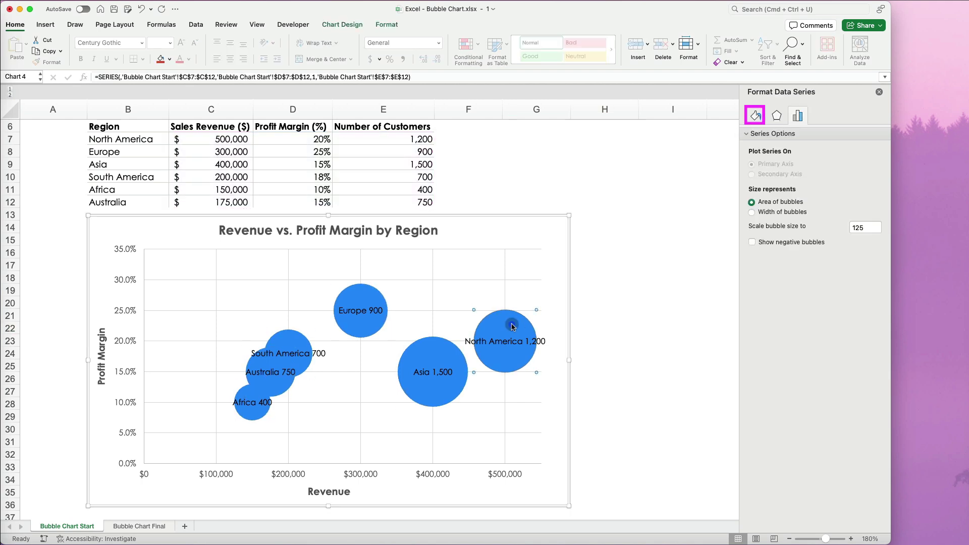
left_click(755, 115)
left_click(874, 228)
left_click(886, 334)
Undo the yellow fill and turn on Vary colors by point for the series
left_click(645, 373)
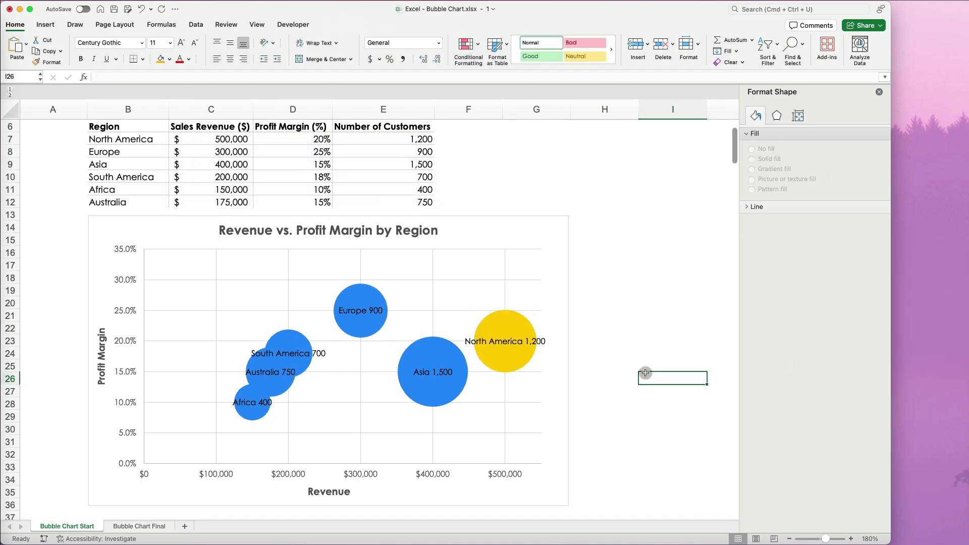
left_click(602, 335)
key("super+z")
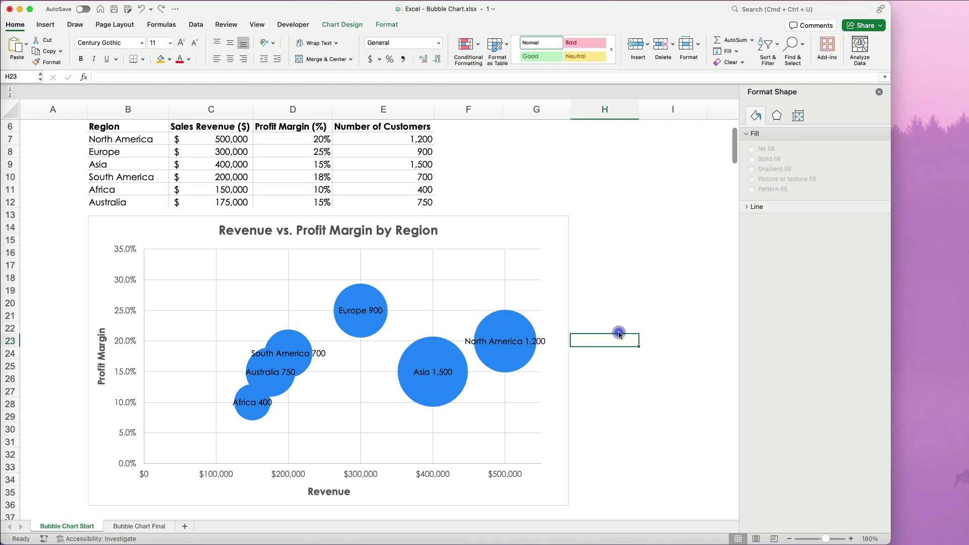
left_click(755, 115)
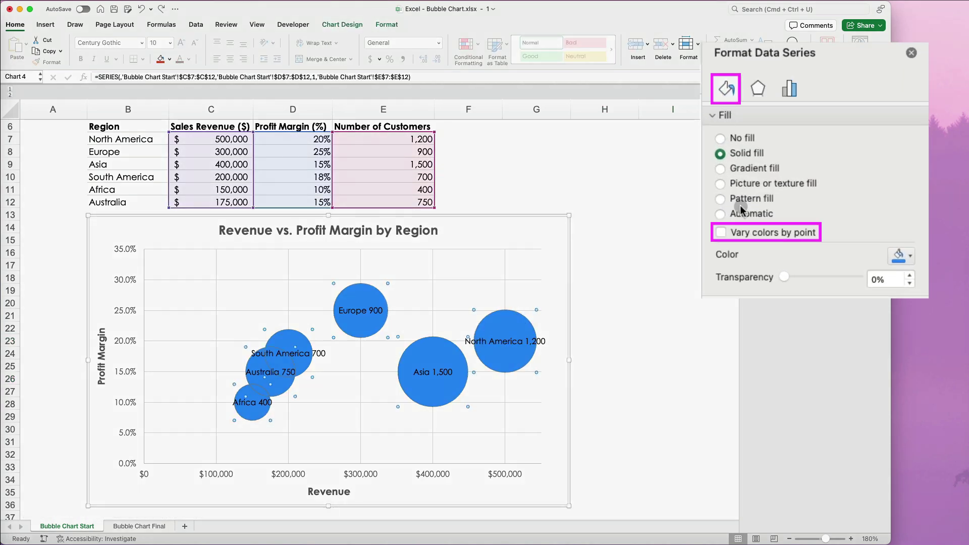
left_click(722, 232)
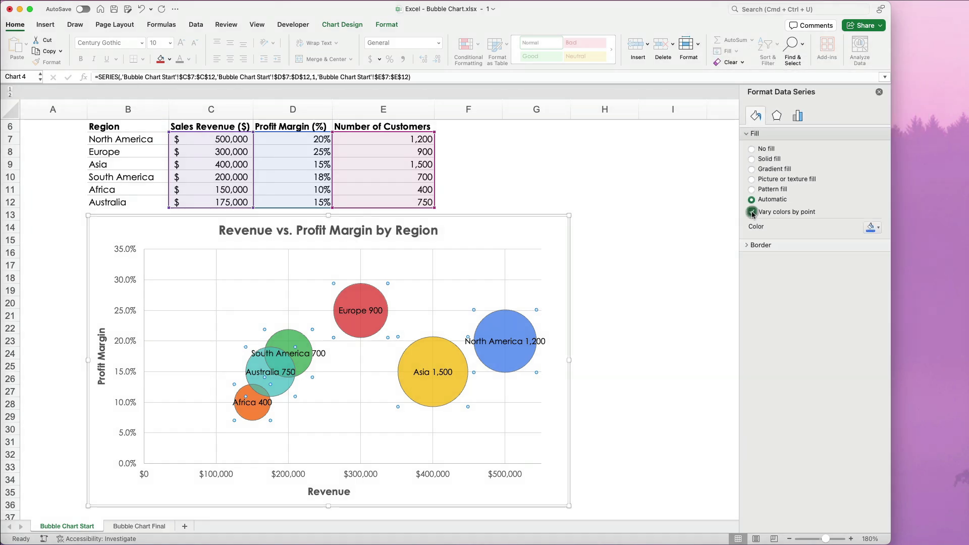
Paste the blue swatch, then fill Asia with dark navy and North America with medium blue
key("super+v")
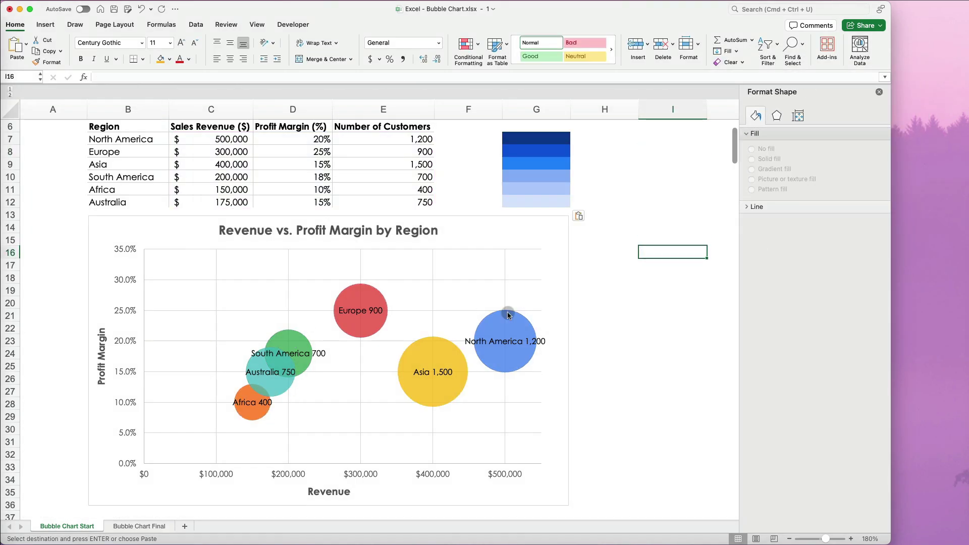
left_click(443, 343)
left_click(756, 116)
left_click(877, 227)
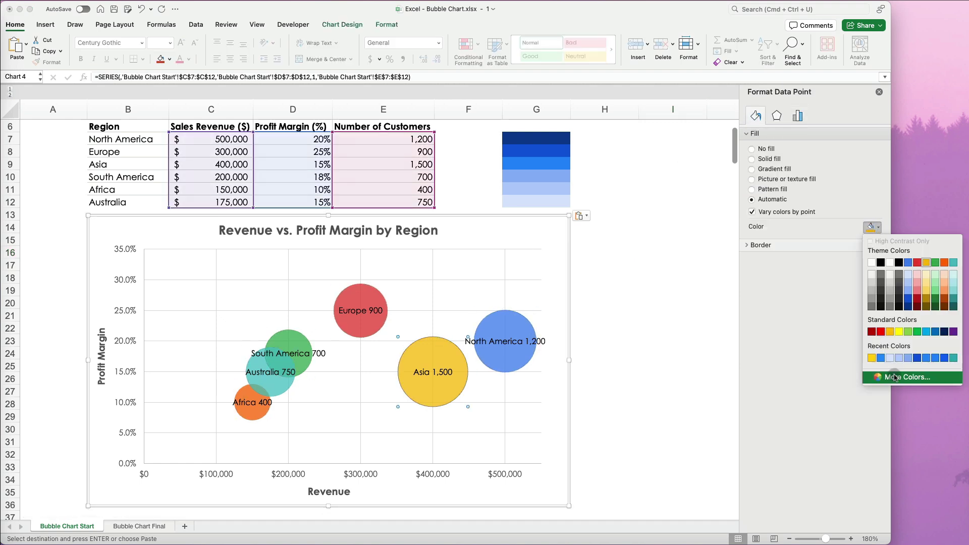
left_click(893, 376)
left_click(791, 329)
left_click(552, 143)
left_click(909, 390)
left_click(520, 353)
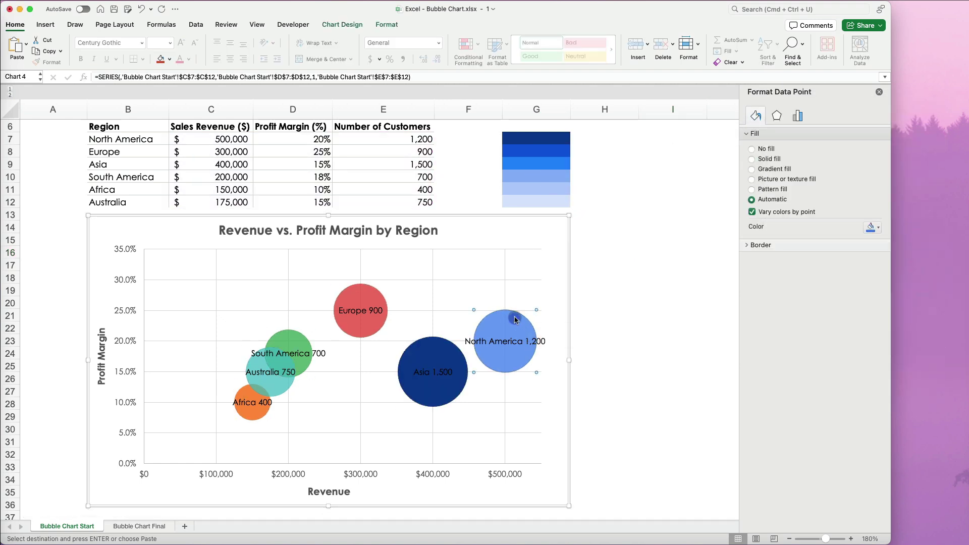
left_click(876, 227)
left_click(893, 376)
left_click(790, 328)
left_click(551, 150)
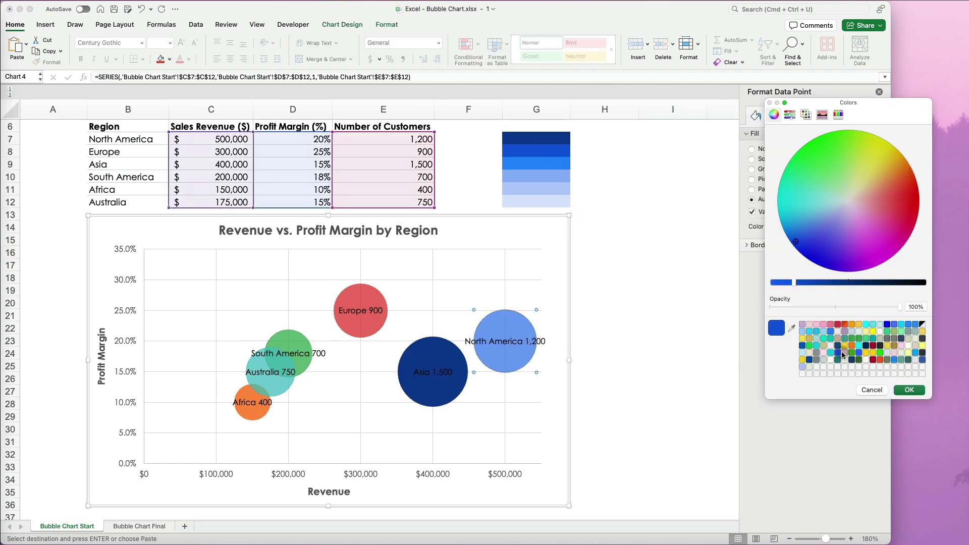
left_click(902, 390)
Fill Europe with a lighter blue and Australia with light blue sampled from the swatch
left_click(361, 311)
left_click(877, 227)
left_click(893, 376)
left_click(791, 329)
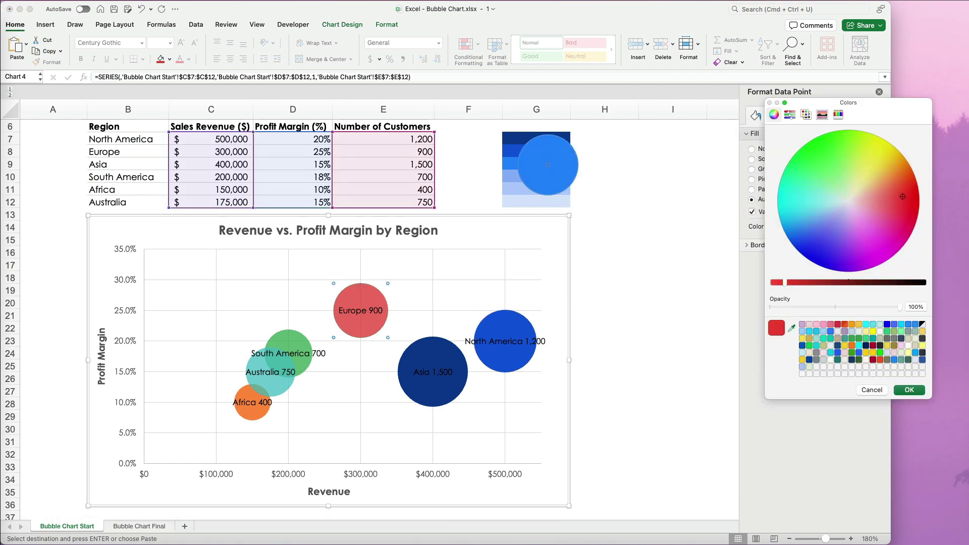
left_click(548, 165)
left_click(909, 389)
left_click(260, 366)
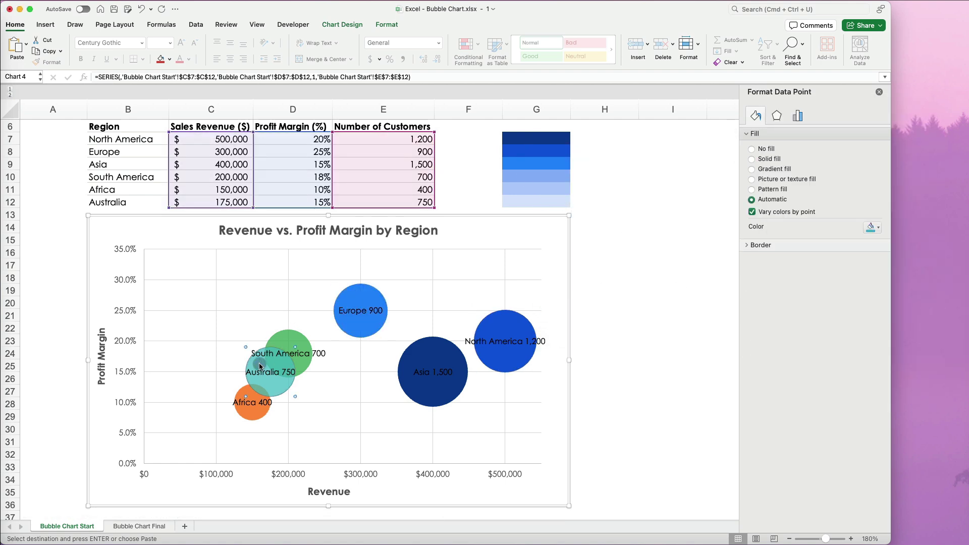
left_click(877, 228)
left_click(893, 376)
left_click(763, 339)
left_click(550, 176)
left_click(908, 389)
Fill South America with pale blue and Africa with the swatch's lightest blue
left_click(273, 343)
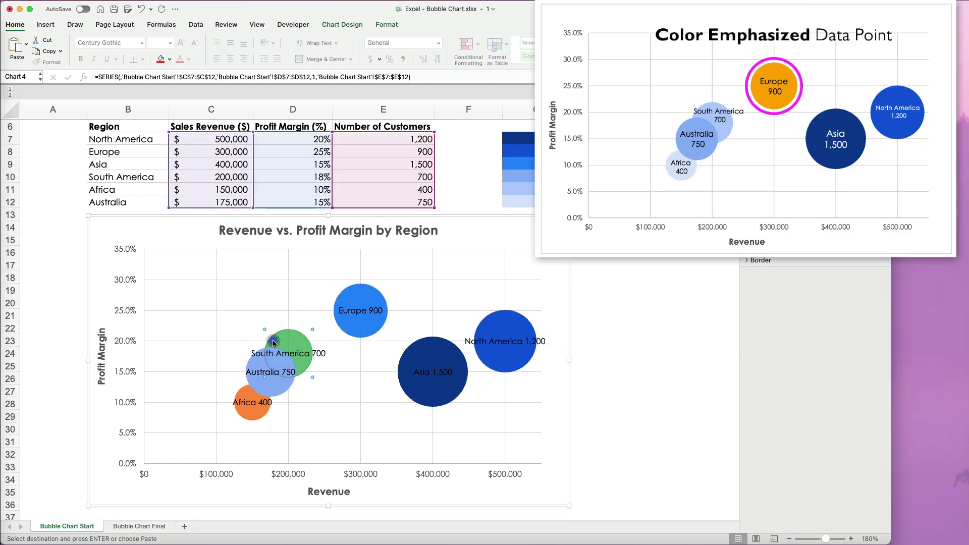
left_click(877, 227)
left_click(893, 376)
left_click(763, 340)
left_click(524, 188)
left_click(909, 390)
left_click(244, 393)
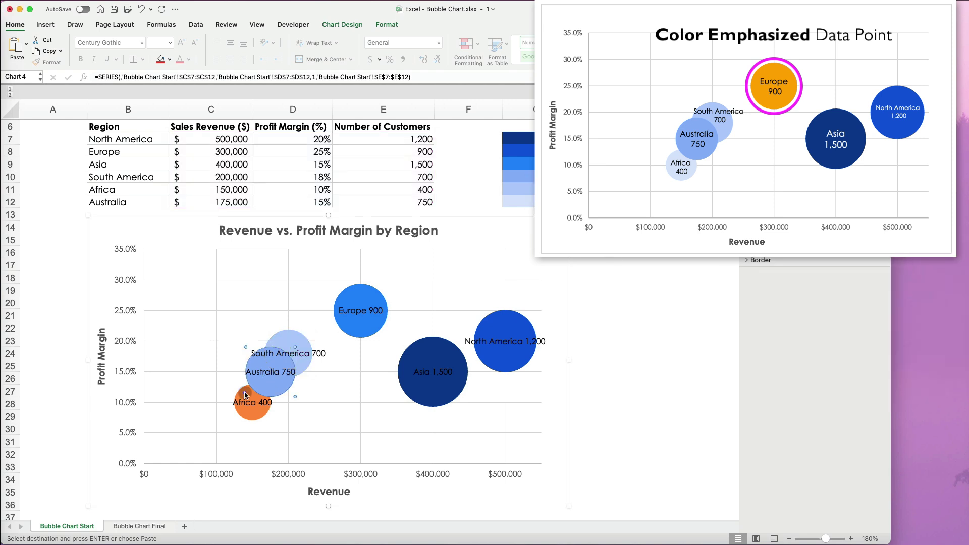
left_click(876, 228)
left_click(893, 376)
left_click(791, 328)
left_click(555, 202)
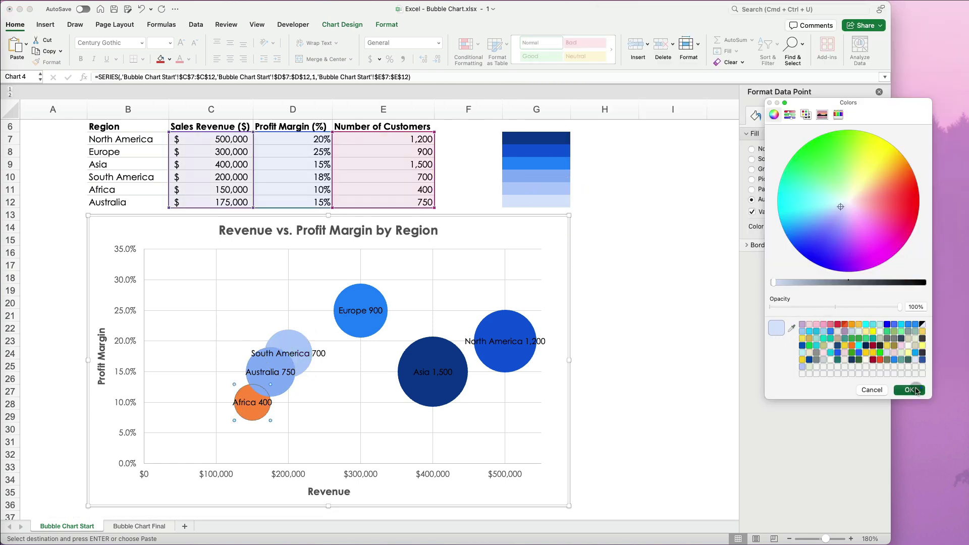
left_click(909, 390)
left_click(580, 341)
left_click(505, 342)
Turn the Asia and Europe label text white
left_click(504, 341)
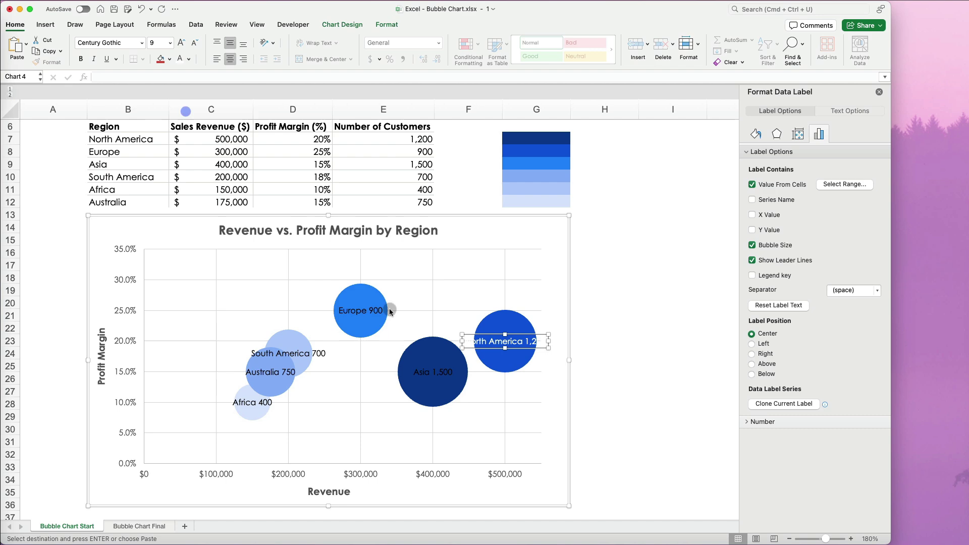
left_click(433, 372)
left_click(180, 59)
left_click(360, 310)
left_click(180, 59)
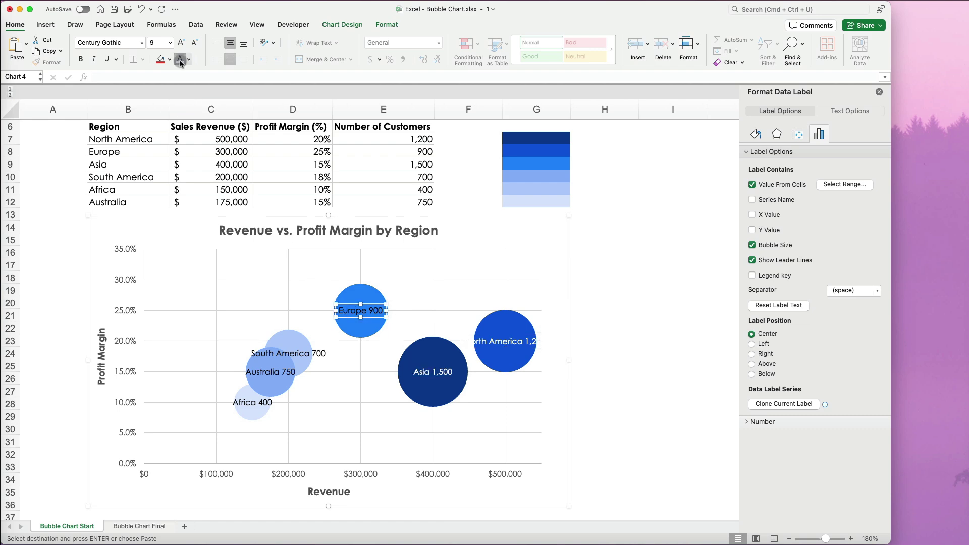
left_click(598, 279)
Put the North America label on two lines and enlarge the Asia label text
left_click(514, 344)
scroll(555, 333, "up", 3)
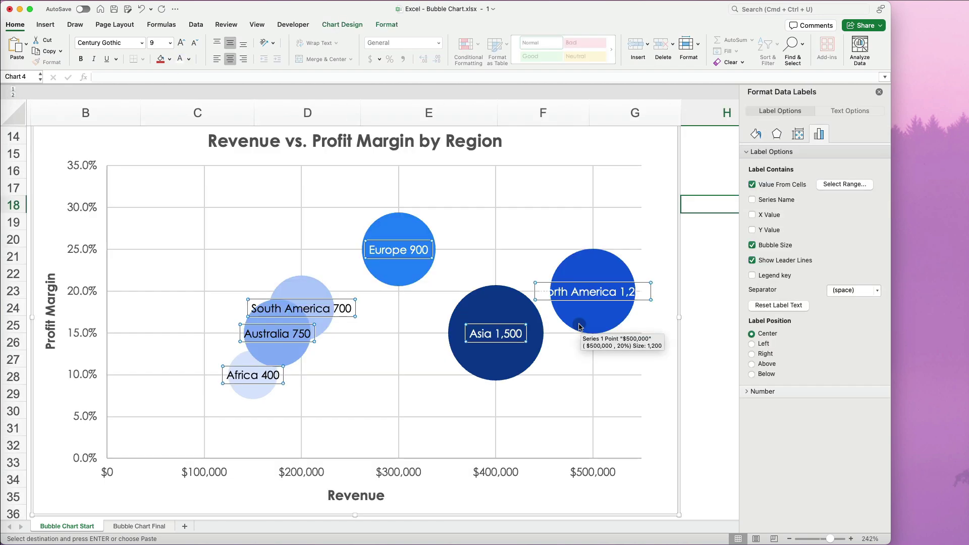
scroll(579, 326, "down", 1)
left_click(651, 304)
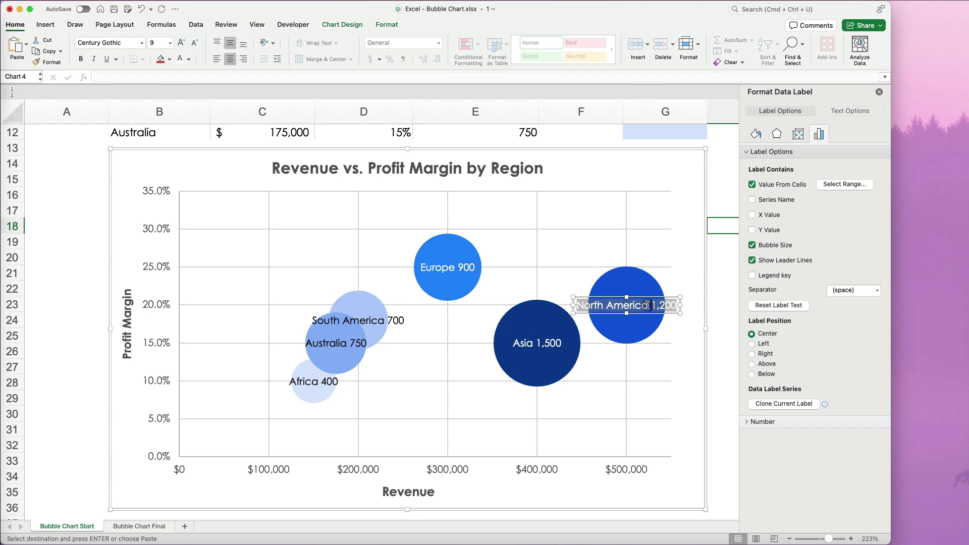
left_click(650, 305)
left_click(707, 313)
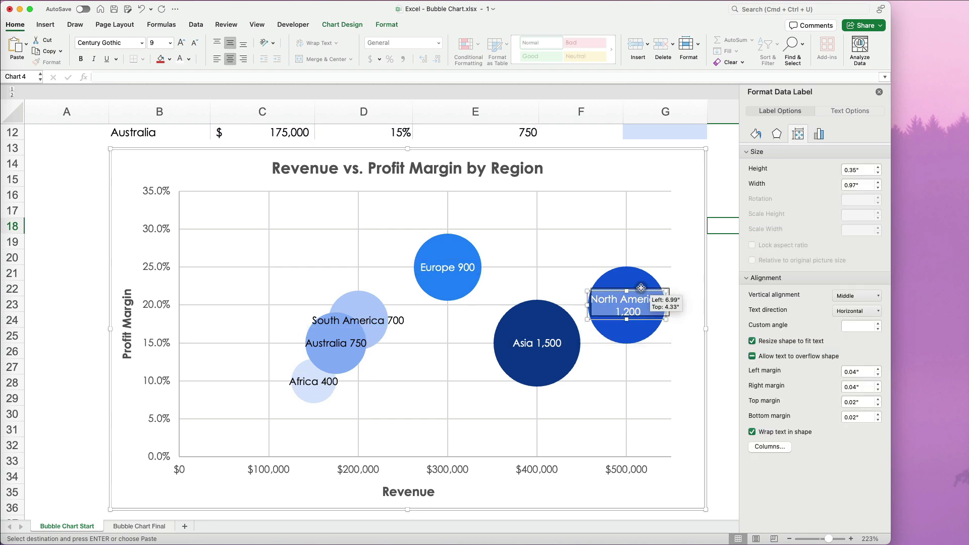
left_click(536, 343)
key("super+shift+period")
key("super+shift+period")
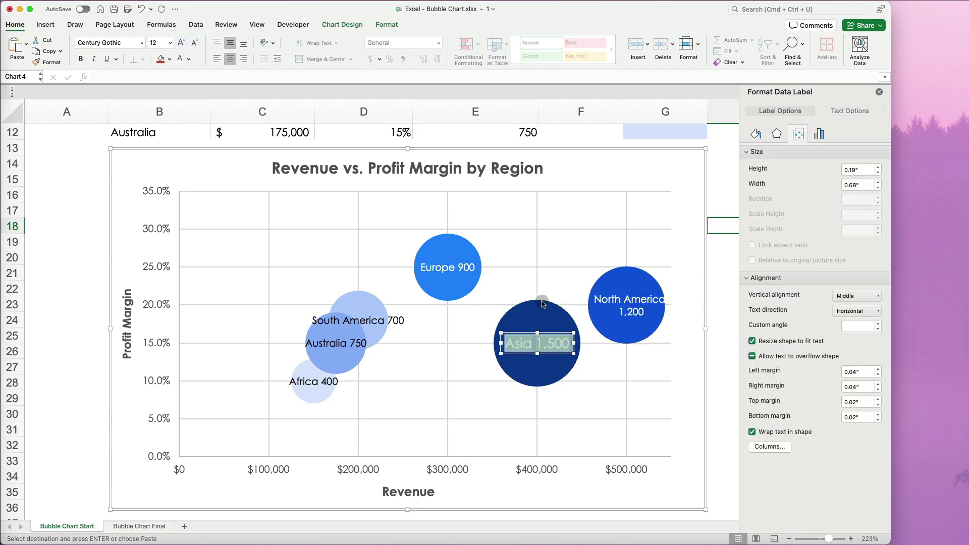
Enlarge the Europe label text and break the South America label onto two lines
left_click(448, 267)
left_click(438, 272)
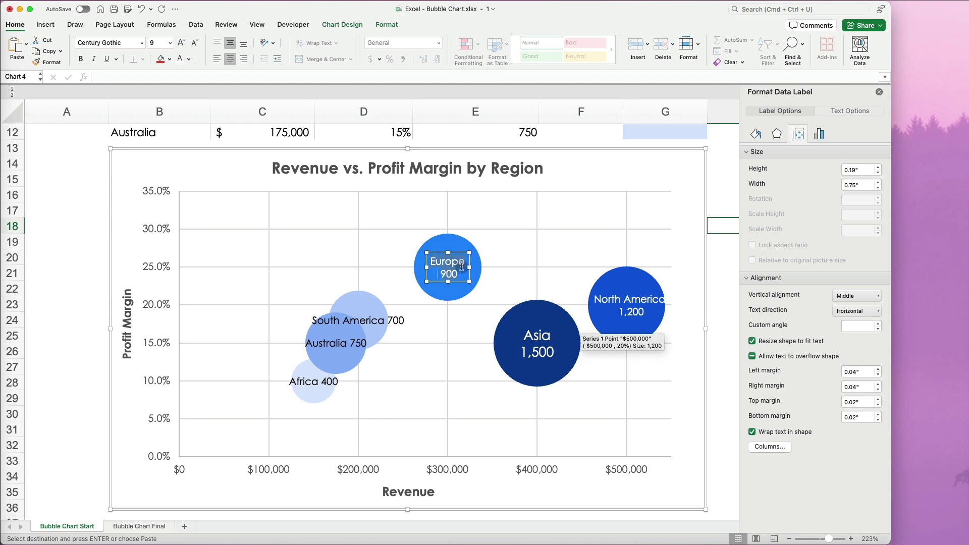
left_click(182, 44)
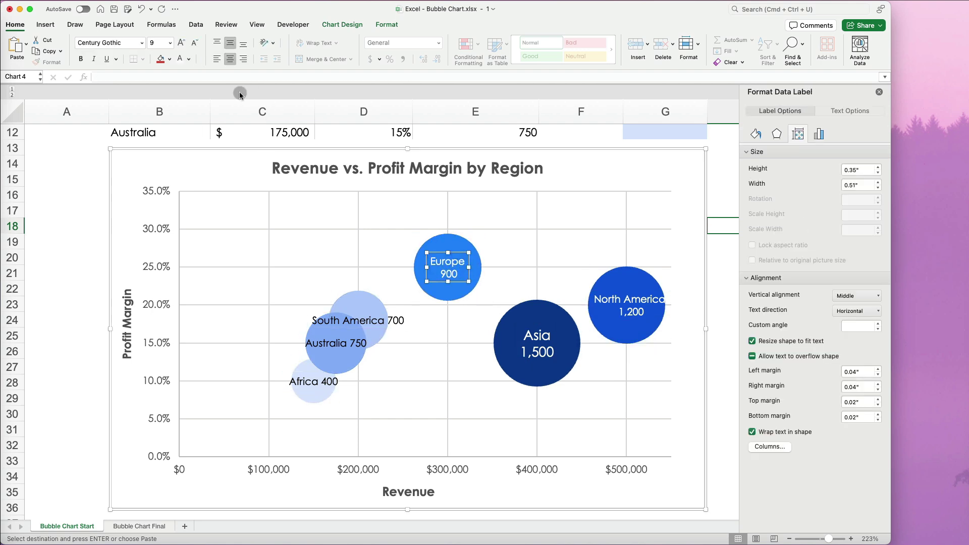
left_click(182, 46)
left_click(357, 320)
left_click(388, 320)
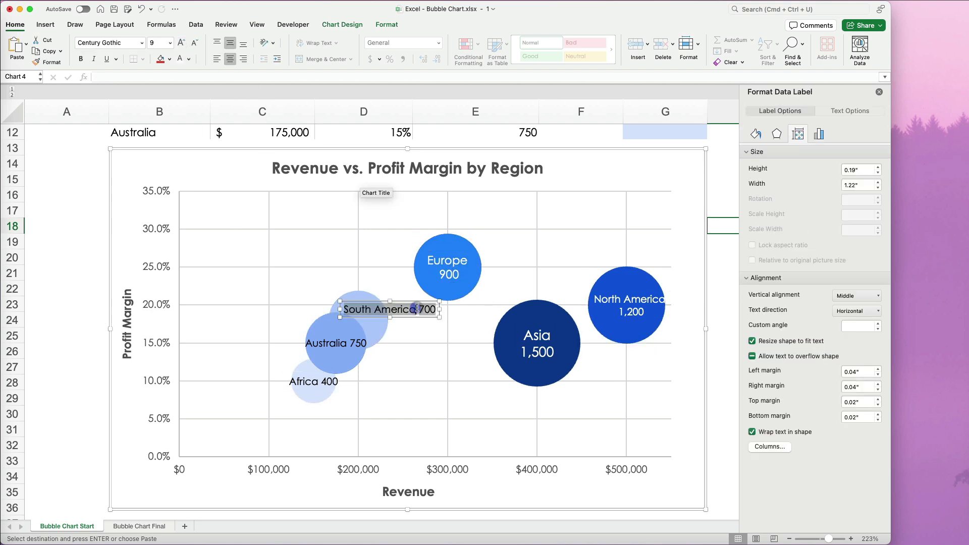
key("Return")
Split the Africa label into region name above customer count
left_click(348, 339)
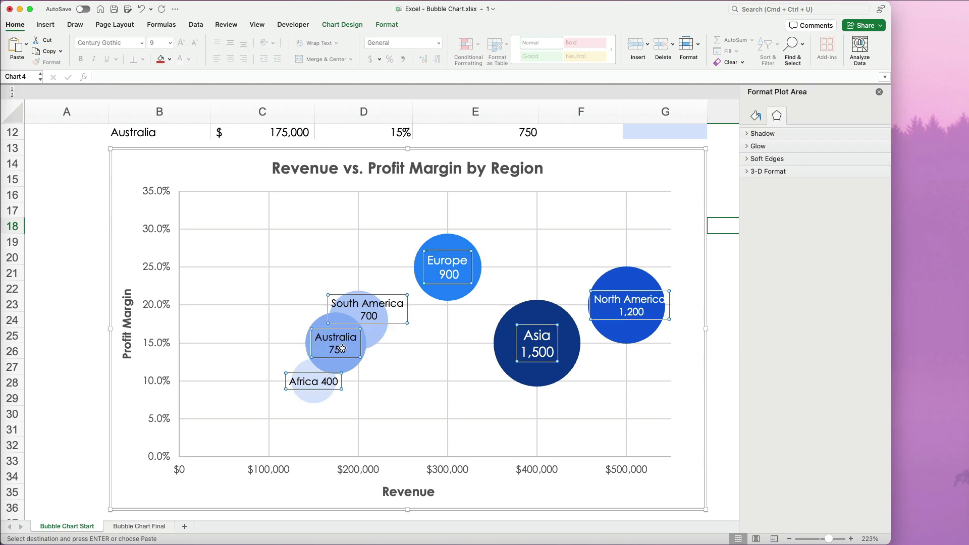
left_click(341, 331)
left_click(253, 186)
left_click(314, 381)
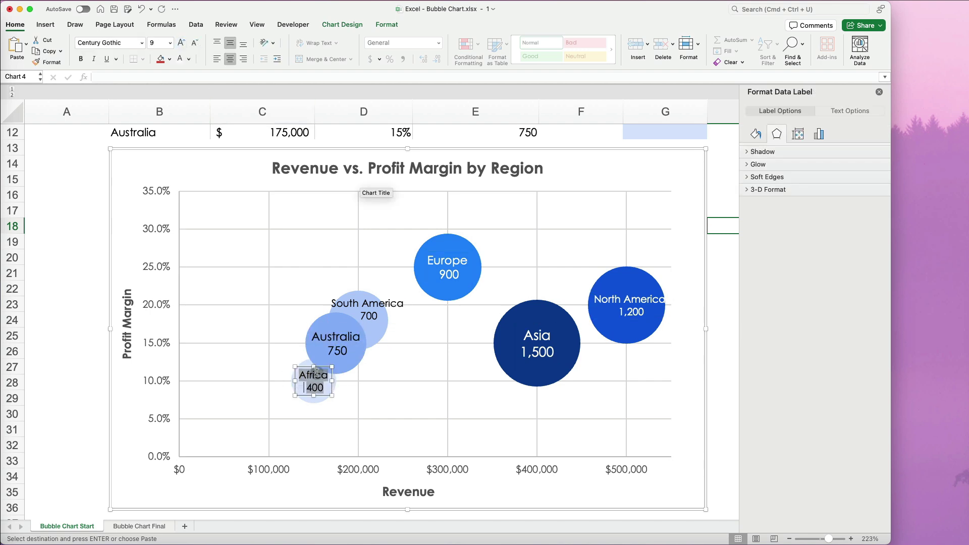
left_click(666, 407)
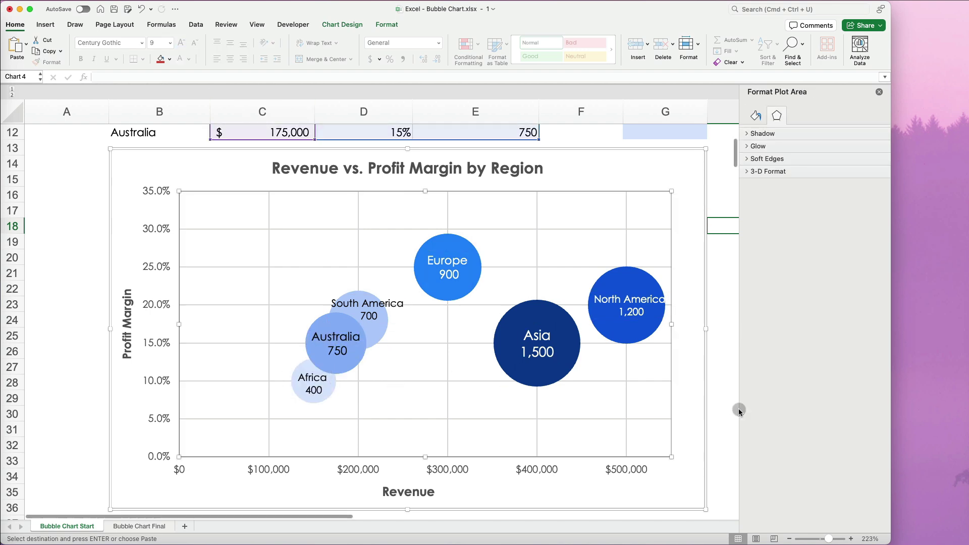
Append '(Bubble size = # of customers)' to the chart title in italic, size 11
scroll(514, 149, "down", 1)
left_click(514, 149)
left_click(514, 149)
type("(Bubble size = ")
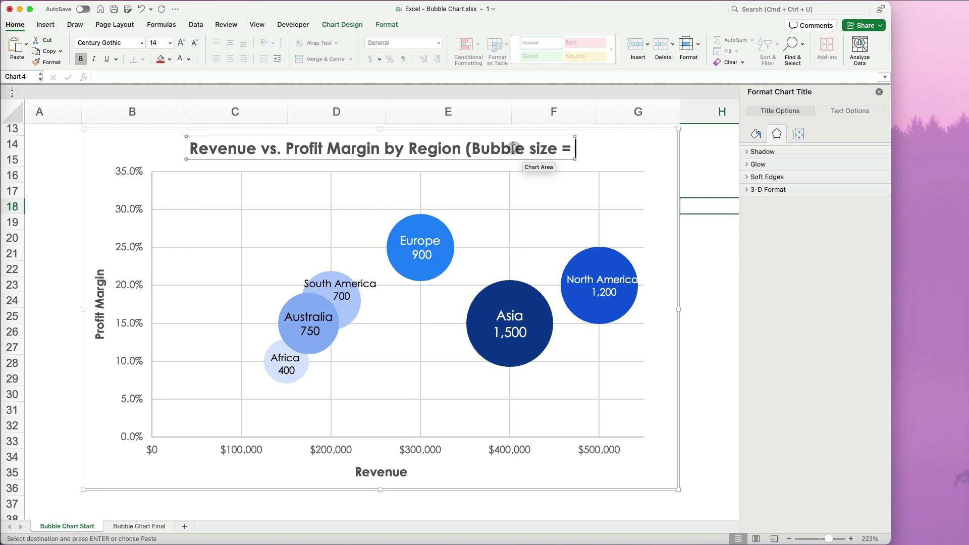
type("# of customers)")
left_click(447, 143, "shift")
left_click(195, 46)
left_click(196, 45)
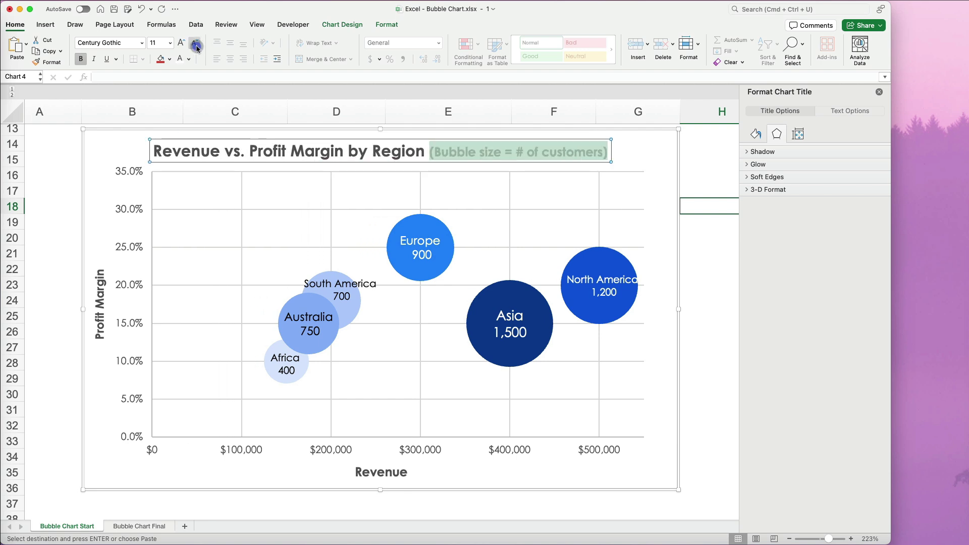
left_click(94, 59)
left_click(684, 159)
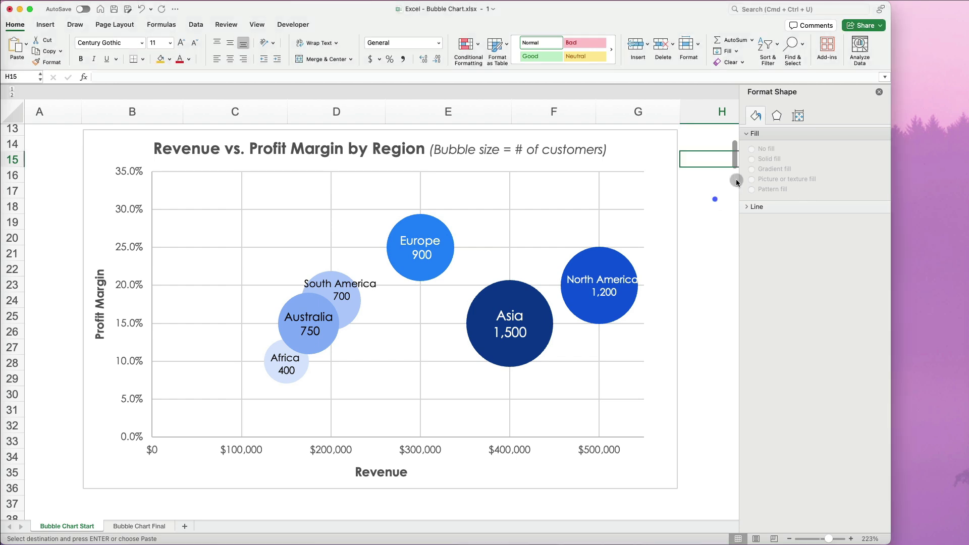
left_click(788, 539)
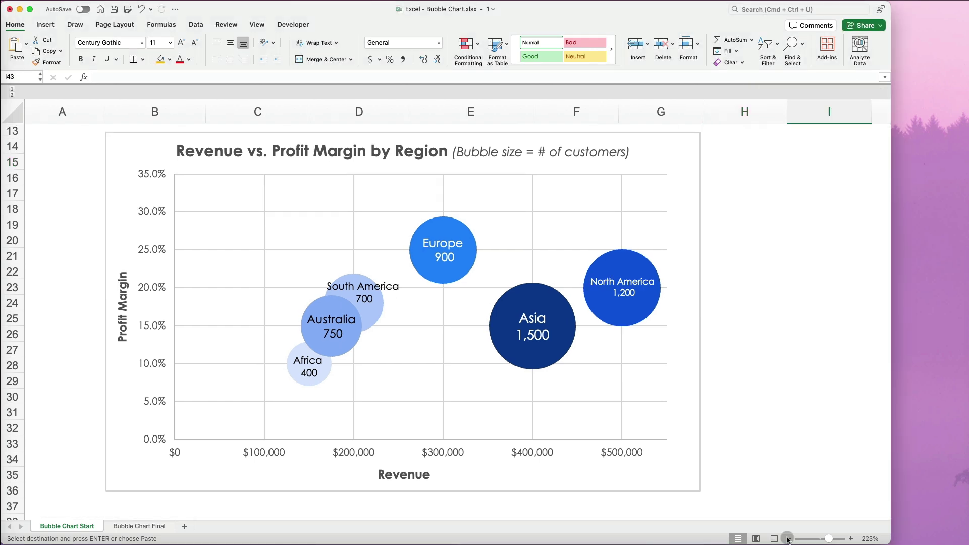